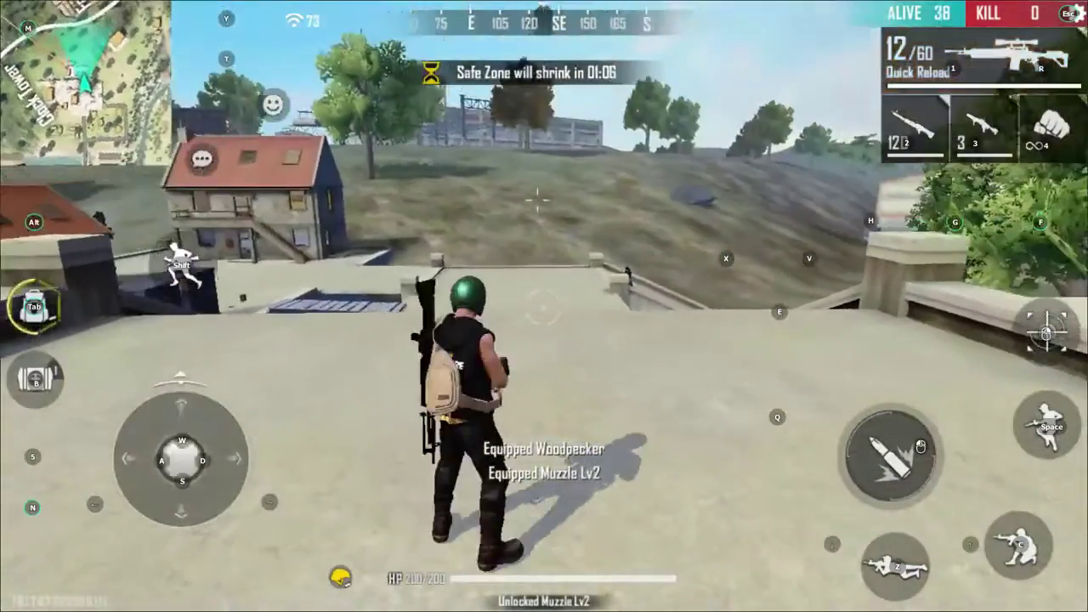
right_click(544, 306)
click(544, 306)
click(544, 306)
click(544, 306)
key(r)
key(w)
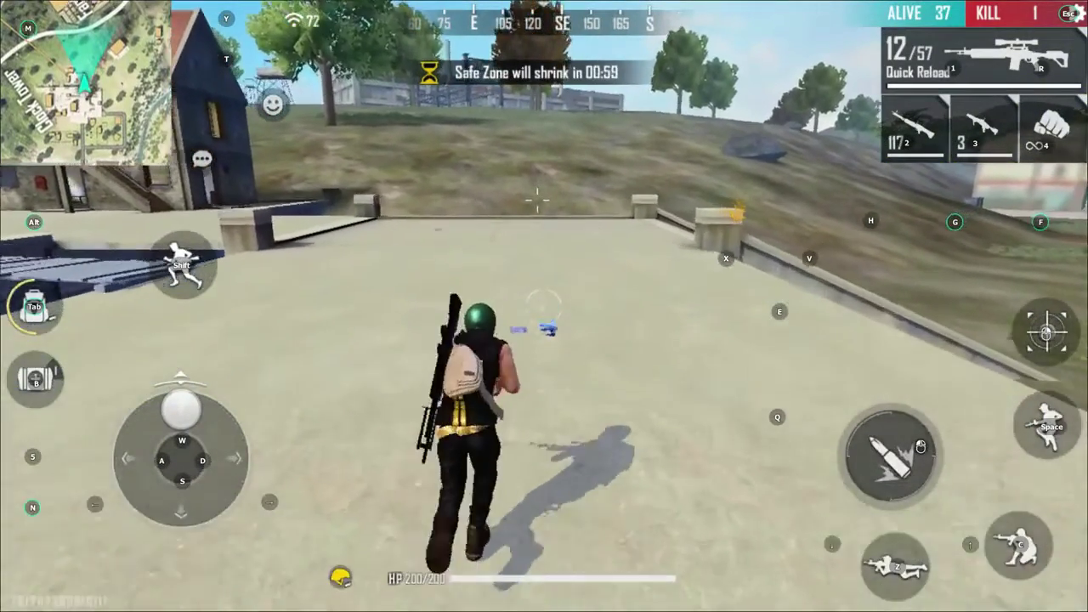
key(d)
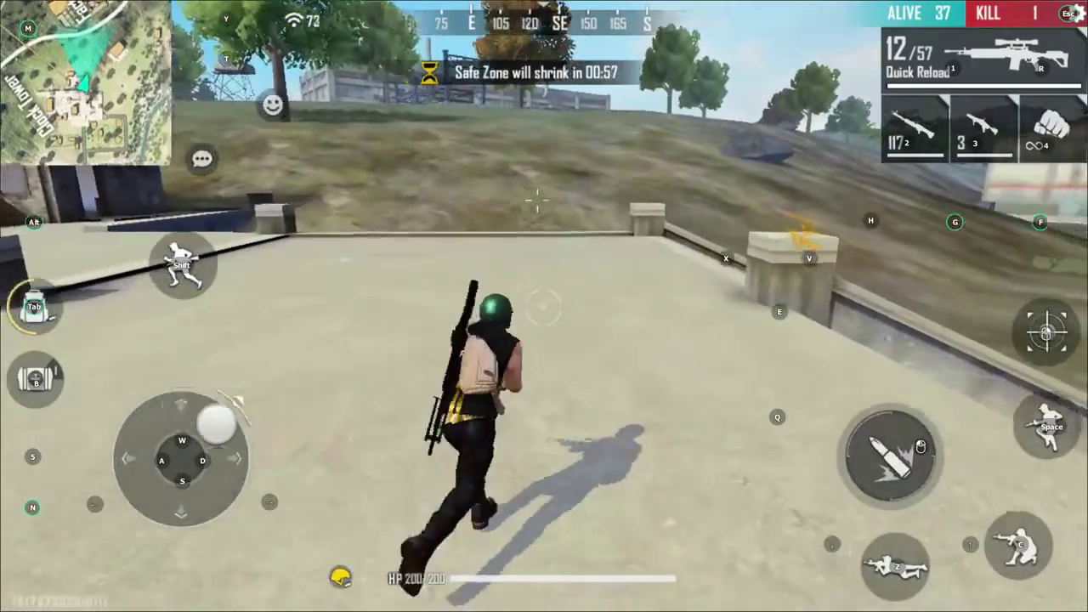
key(a)
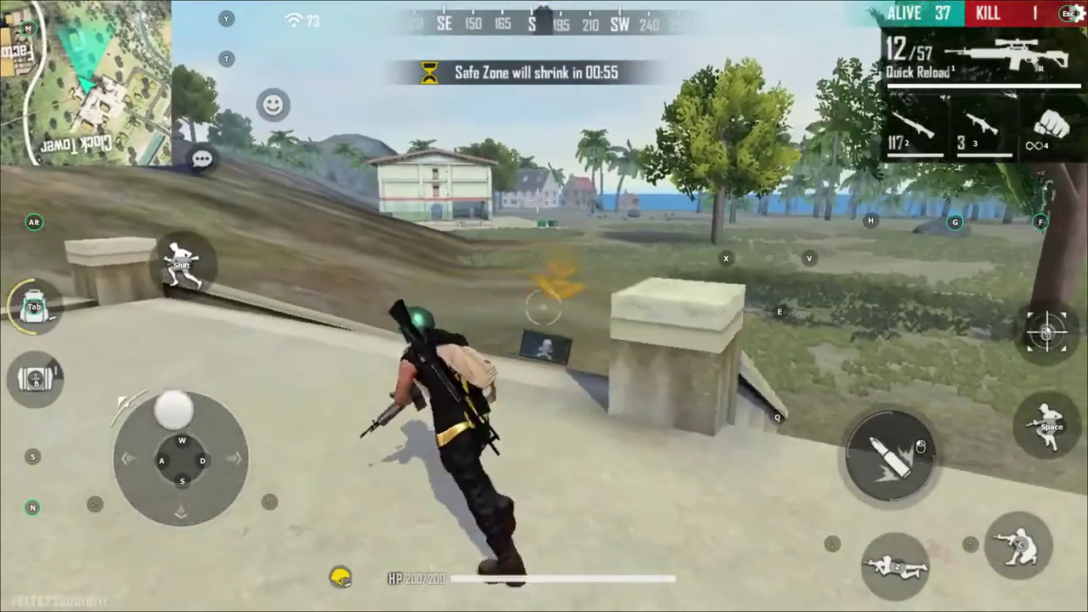
key(w)
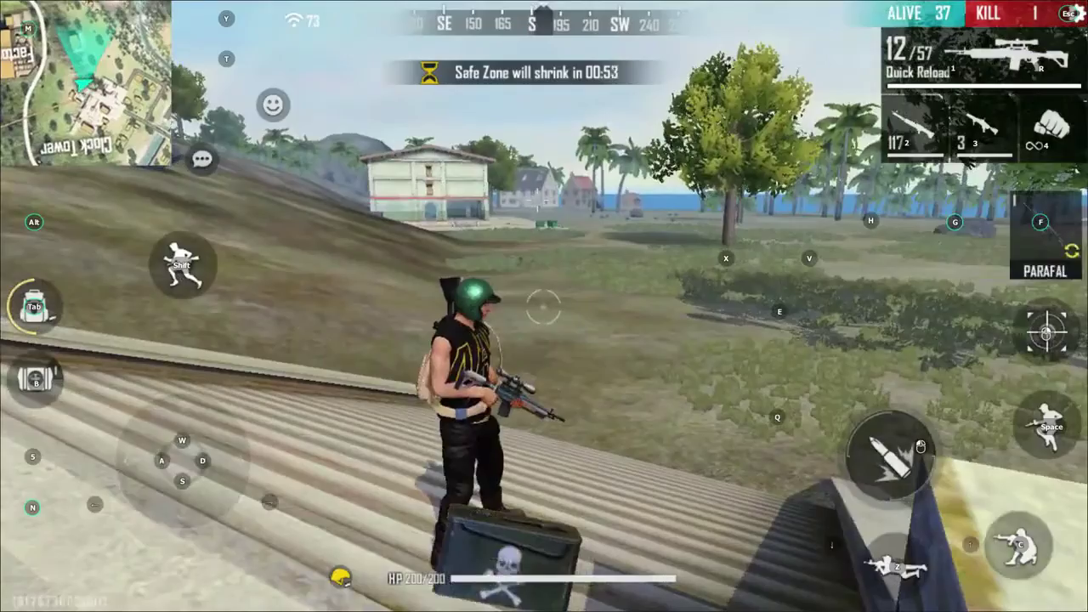
key(w)
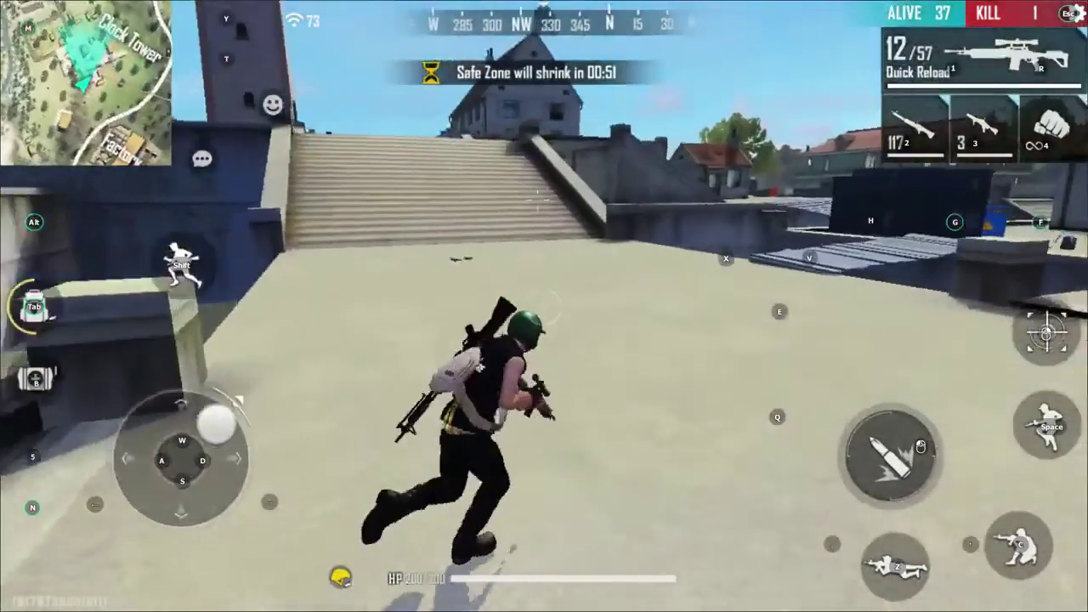
key(w)
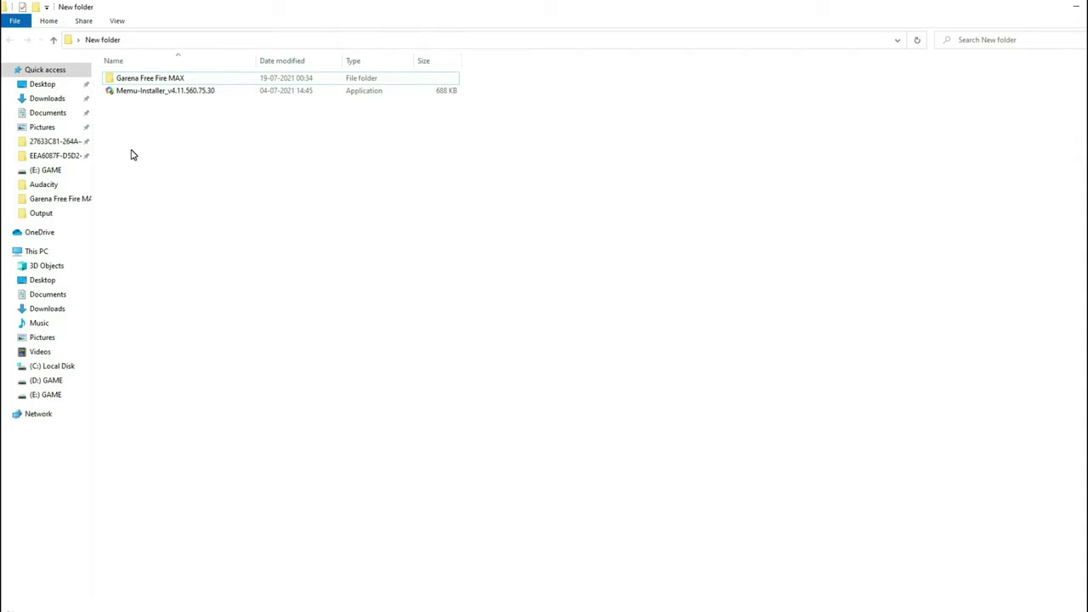
Step: Open the Garena Free Fire MAX folder stored beside the MEmu installer and examine the files it contains
click(151, 90)
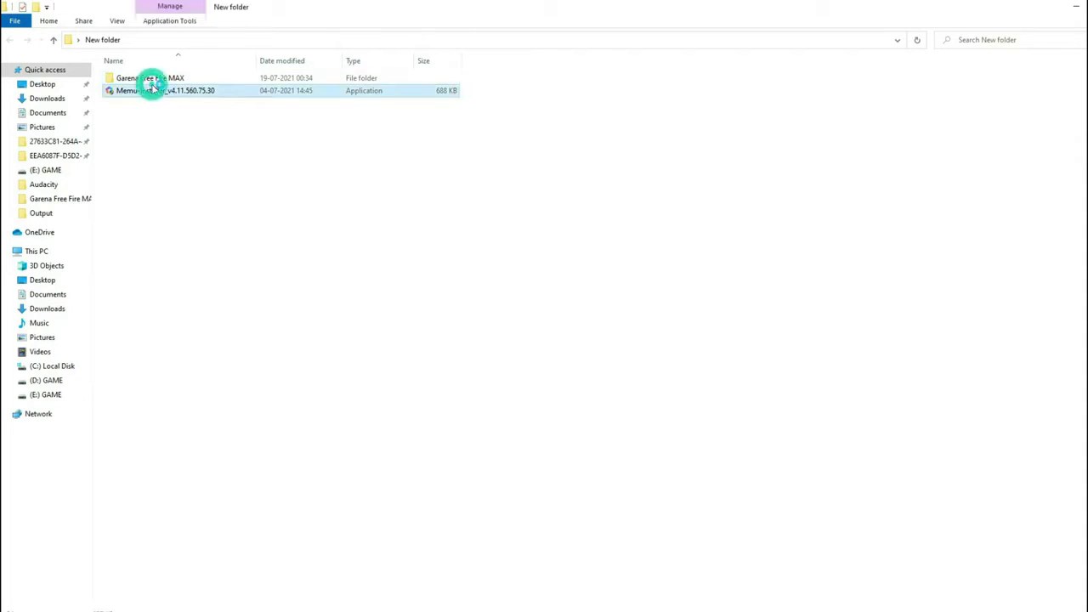
double_click(174, 78)
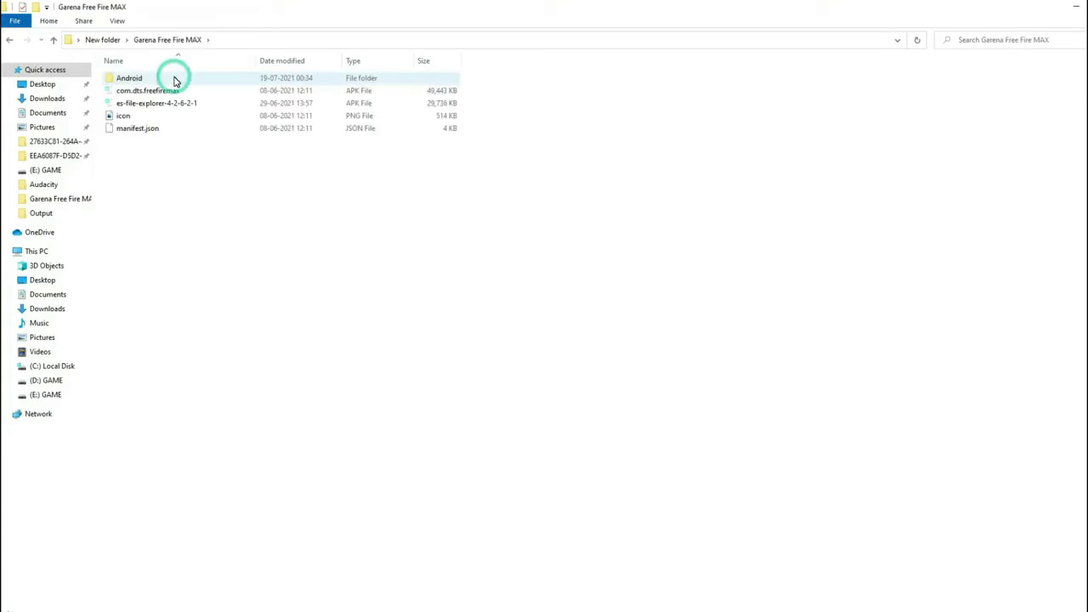
click(54, 41)
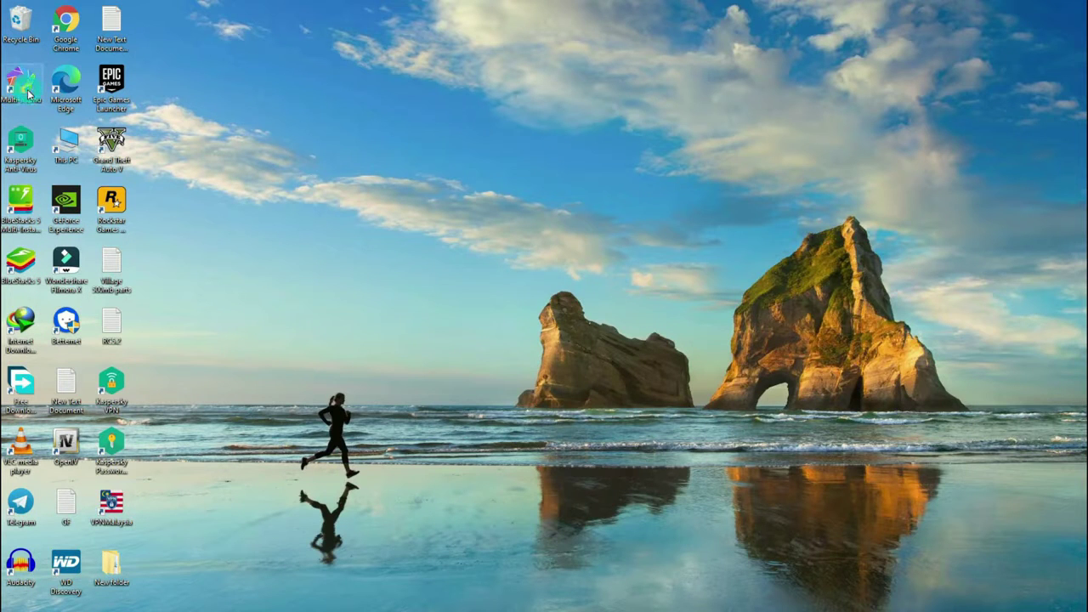
Step: Launch Multi-MEmu from the desktop and delete the existing MEmu instance
double_click(29, 95)
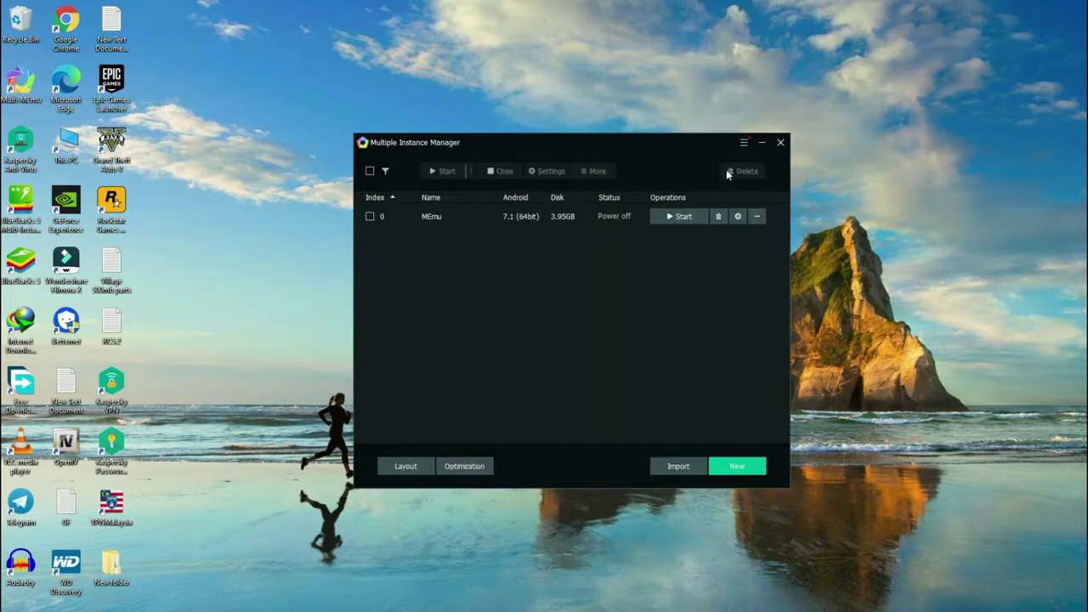
click(717, 215)
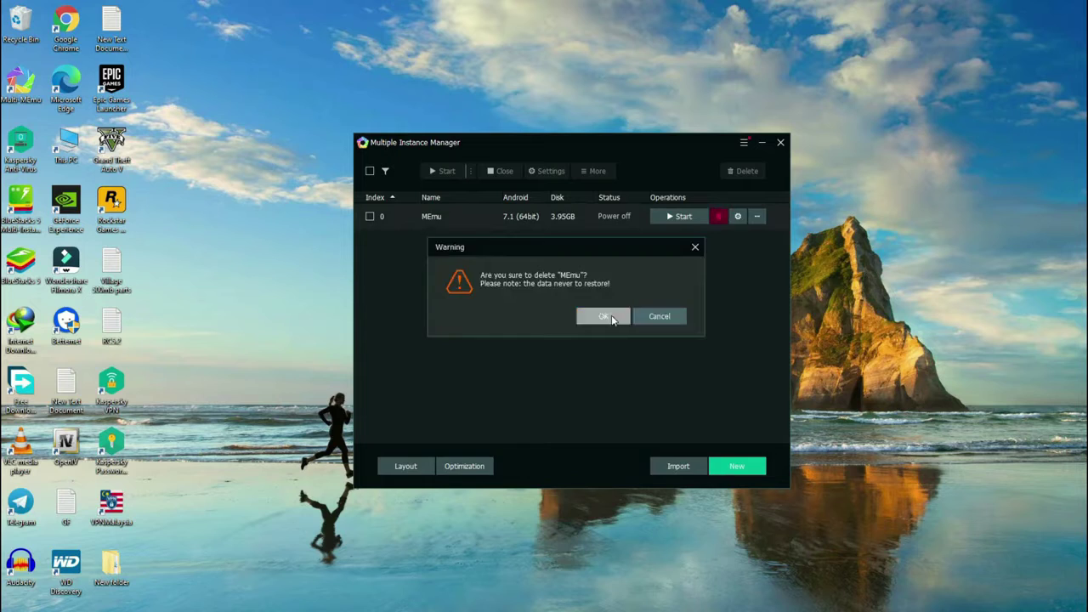
click(612, 316)
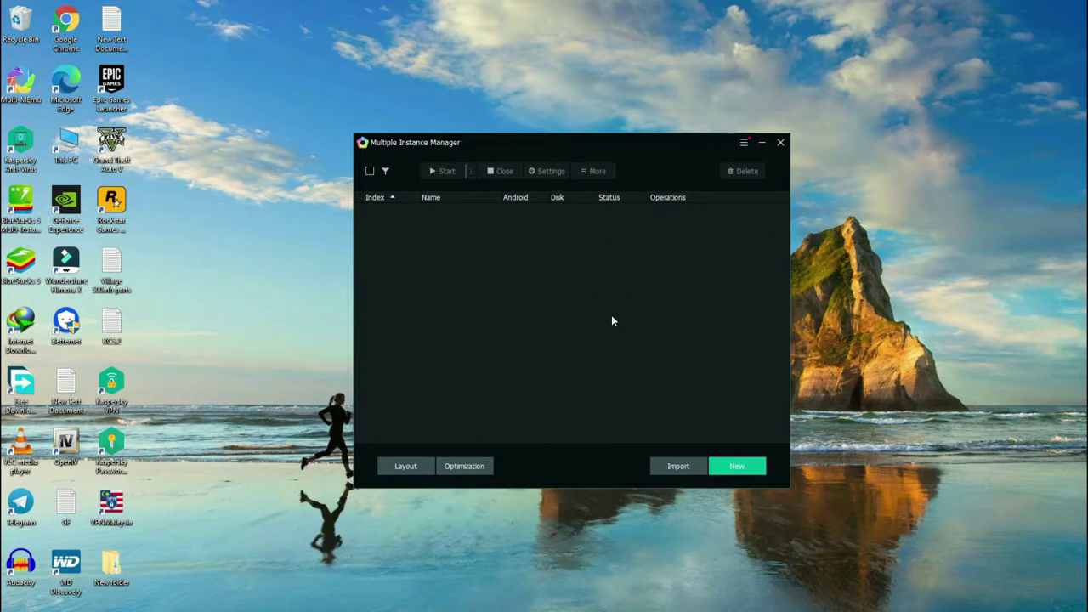
Step: Create a new Android 7.1 (64bit) emulator instance and start it in a regular window
click(748, 470)
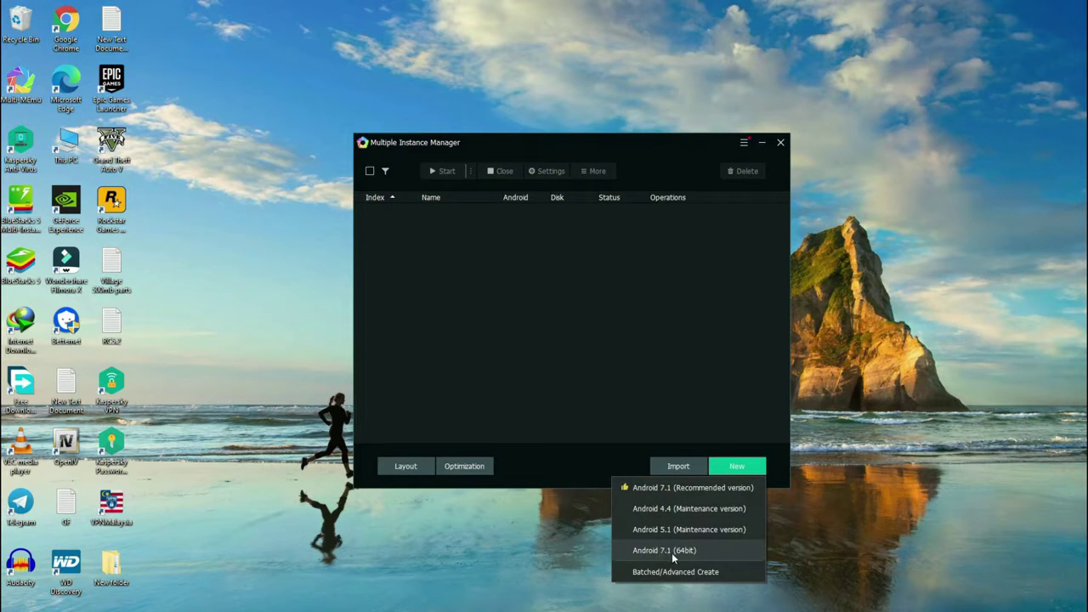
click(667, 553)
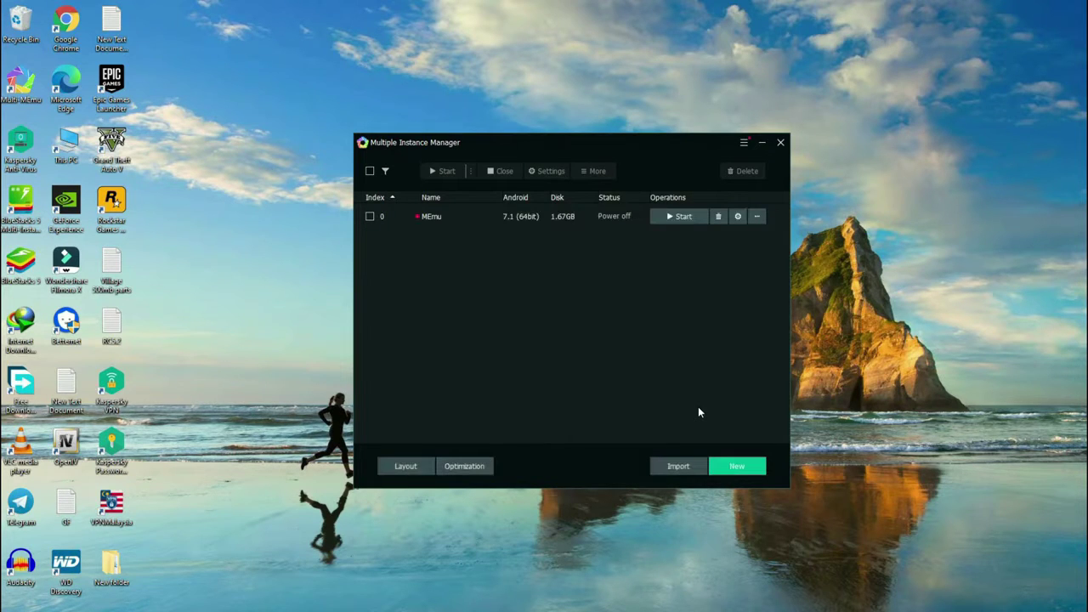
click(671, 218)
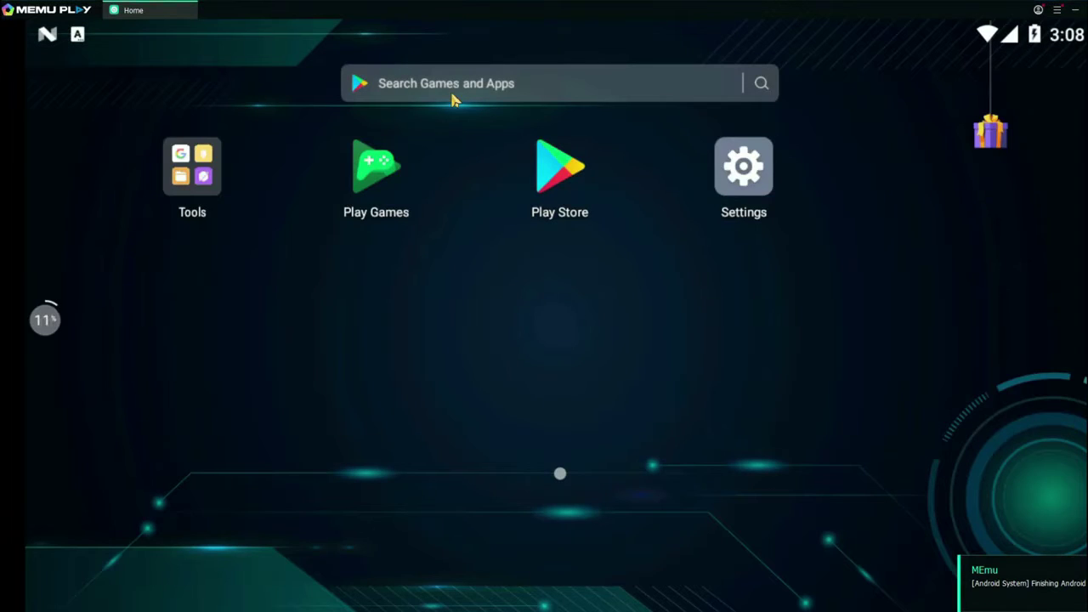
key(F11)
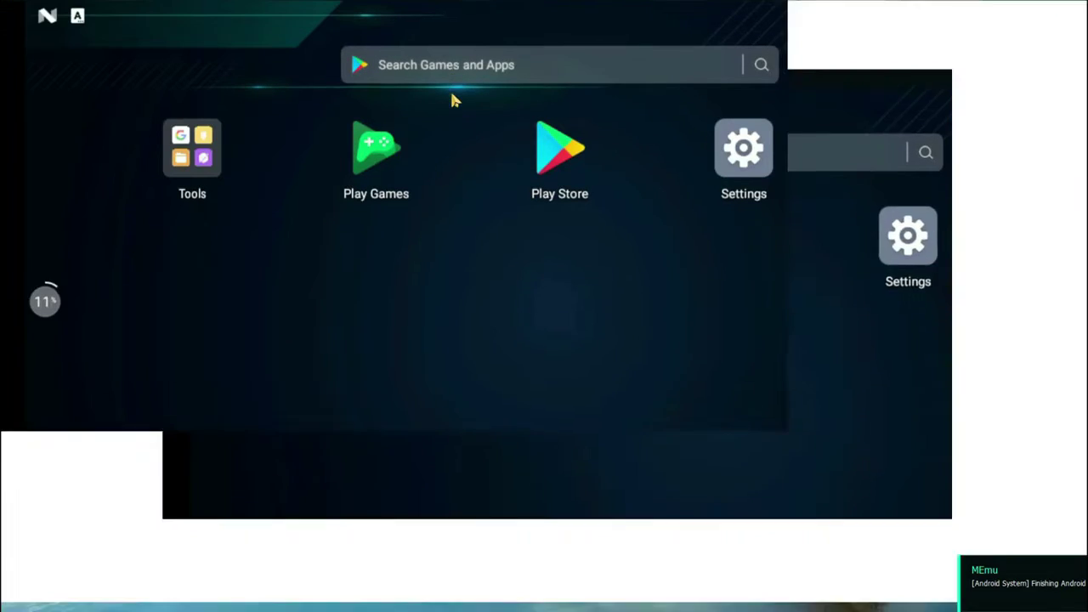
key(F11)
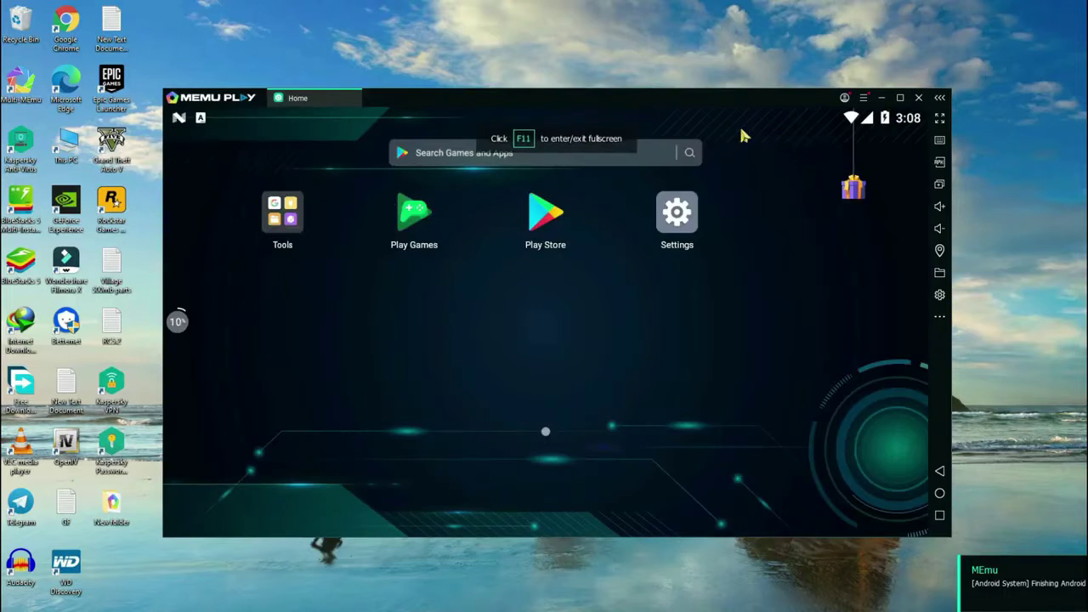
Step: Set the emulator's performance preset to High (CPU:4 RAM:4096MB) and its render mode to OpenGL, and check the display settings
click(939, 296)
click(587, 190)
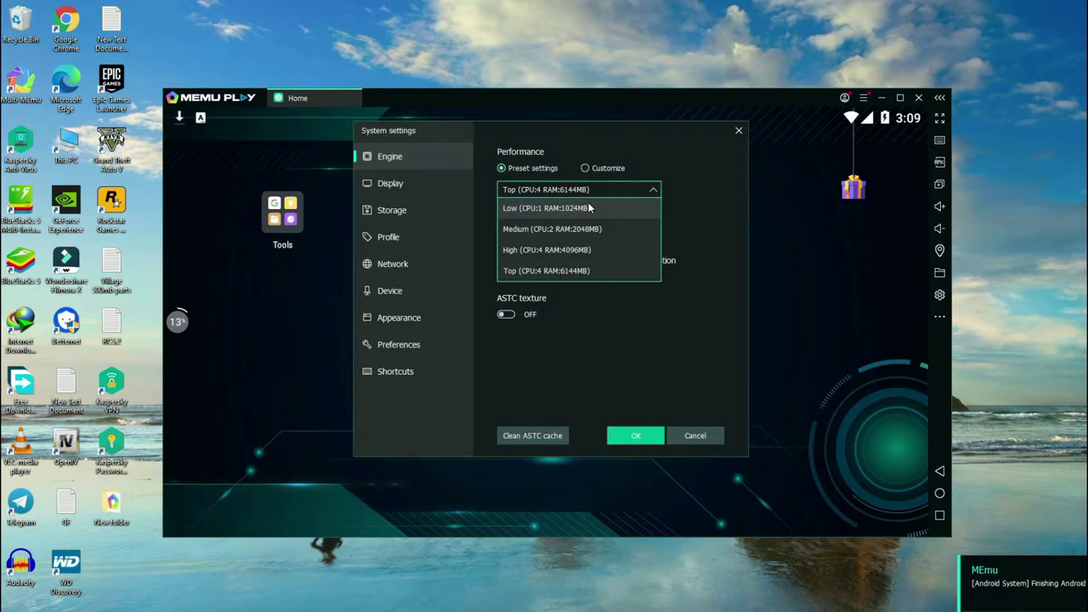
click(579, 257)
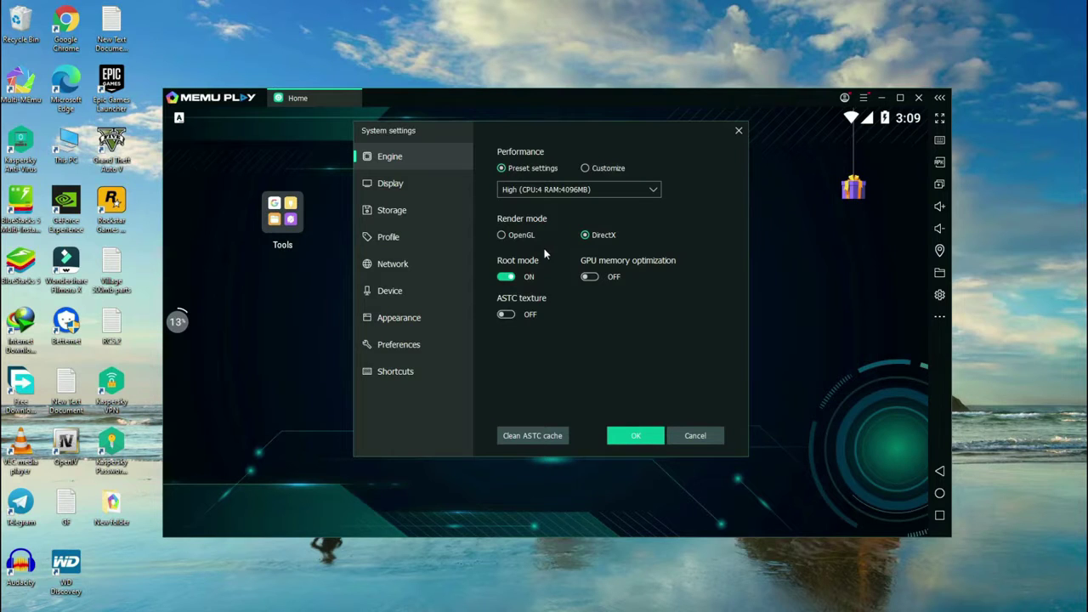
click(531, 238)
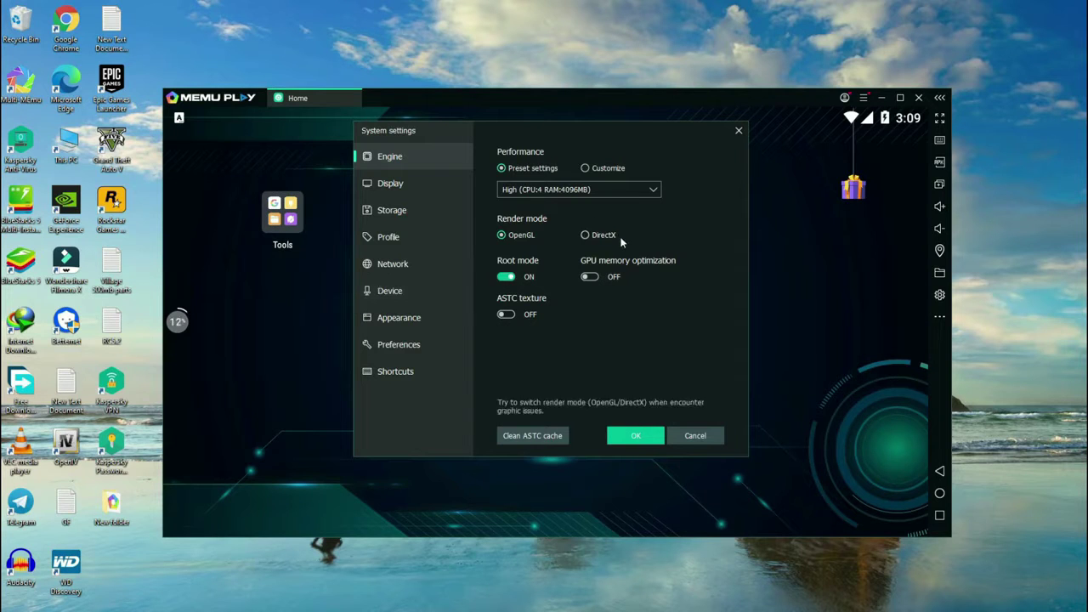
click(406, 185)
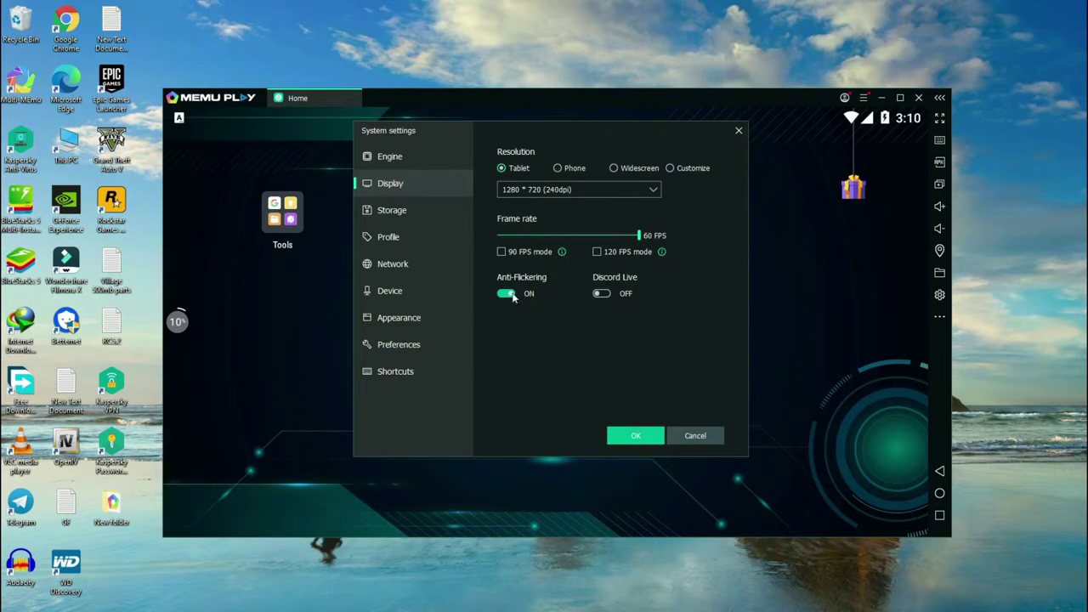
Step: Set the profile's device model to Google Pixel 2 and its telecom operator to Malaysia, CelCom
click(397, 237)
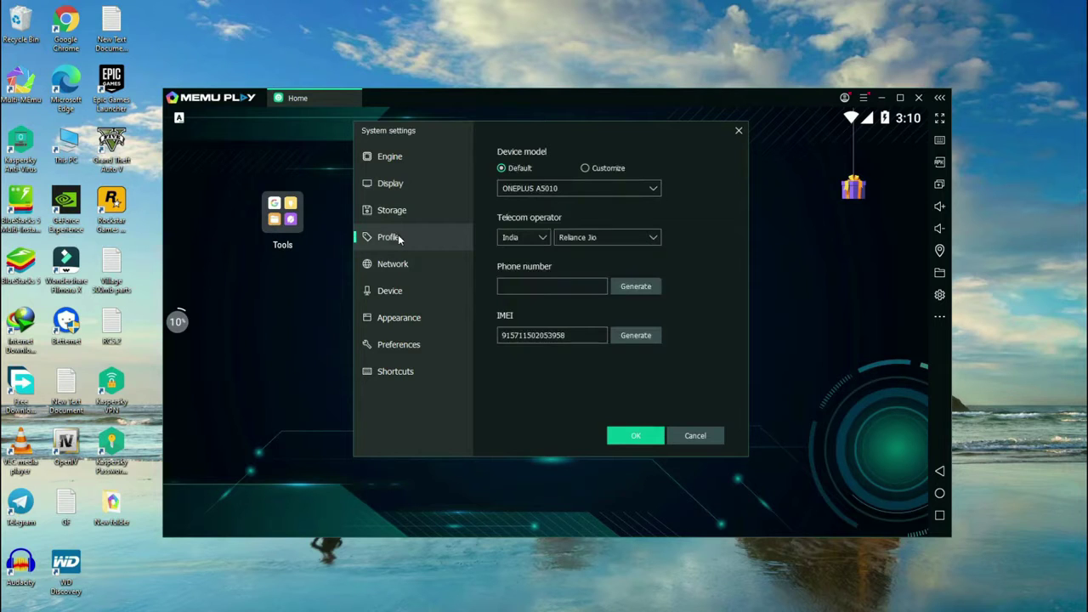
click(549, 188)
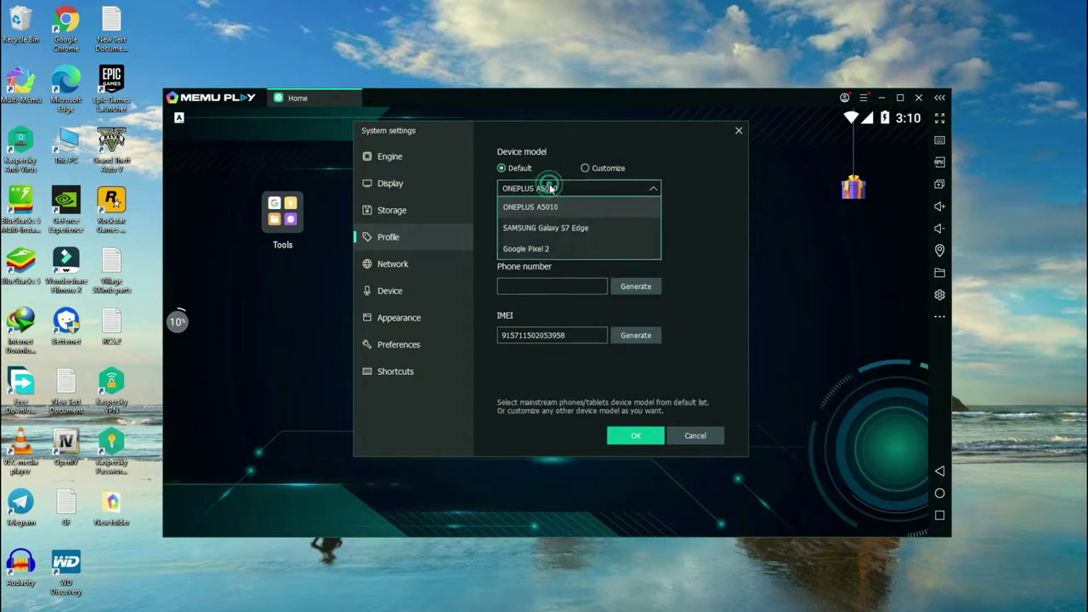
click(539, 252)
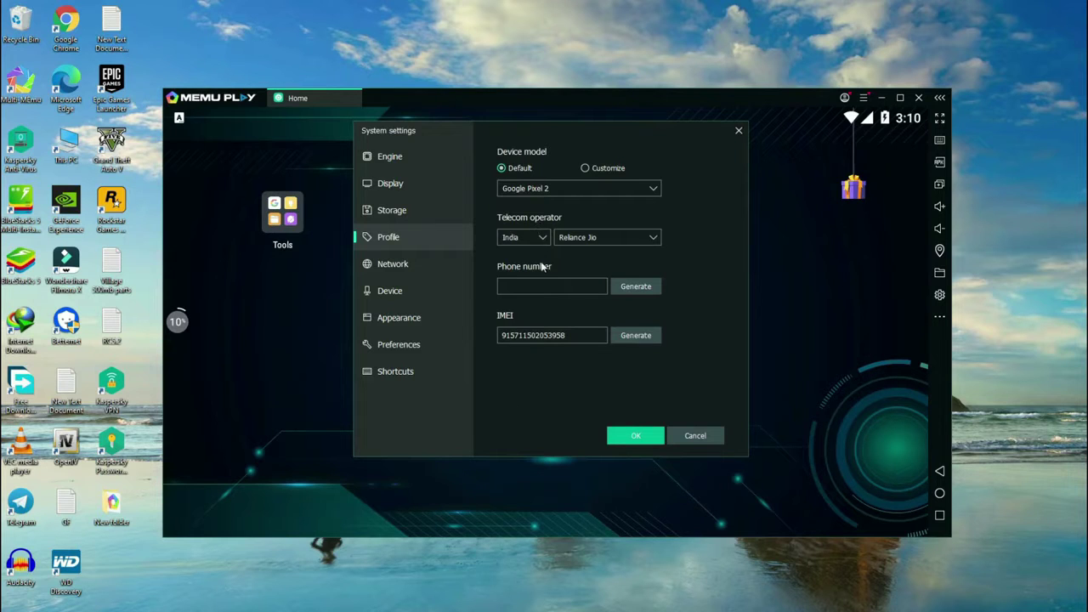
click(518, 240)
scroll(532, 278, down, 10)
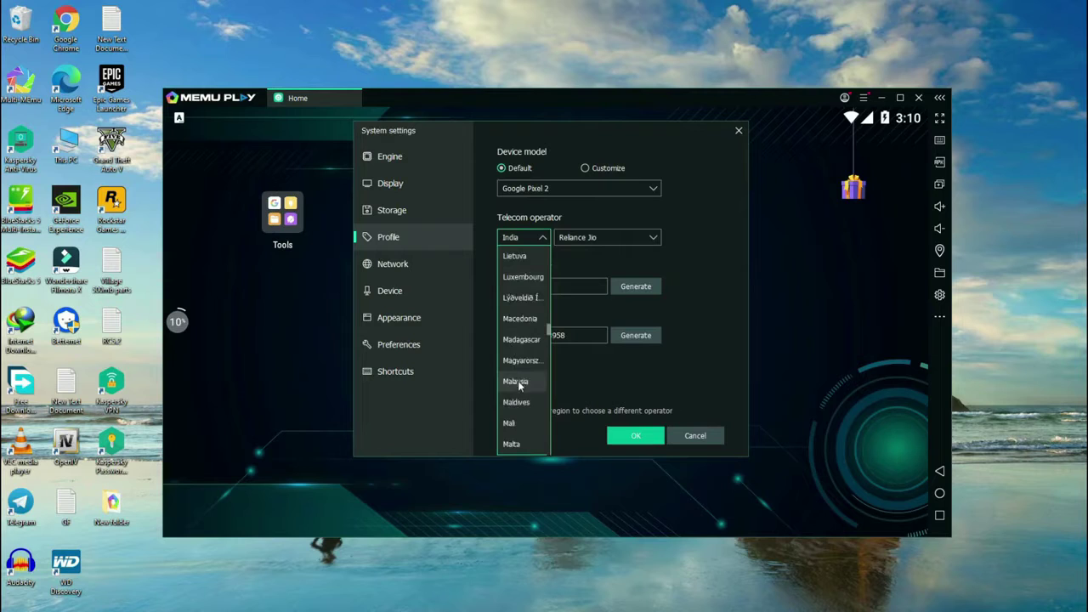
click(518, 381)
click(568, 241)
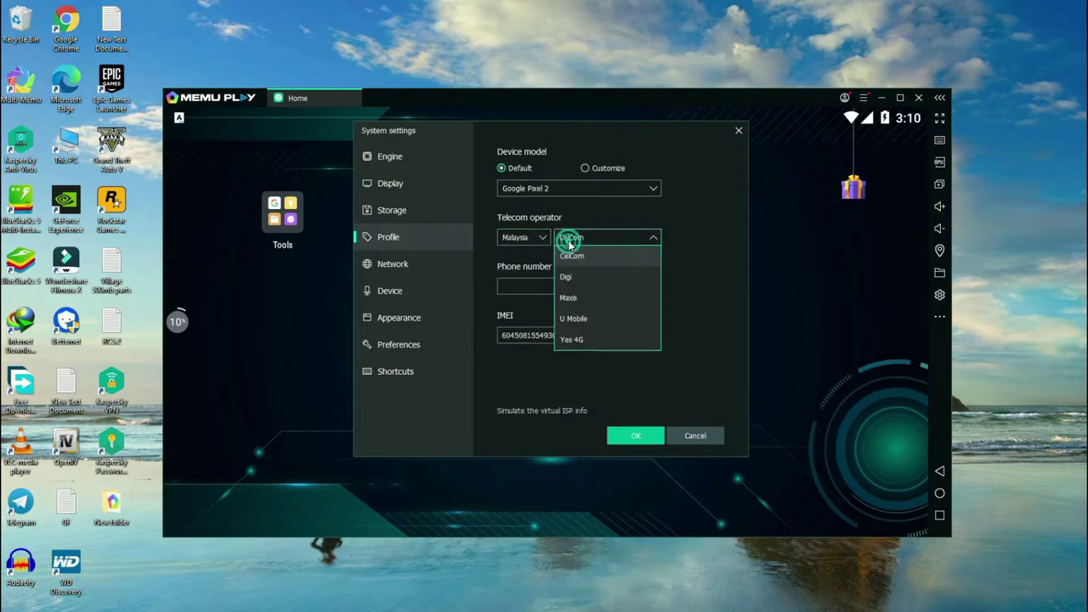
click(575, 263)
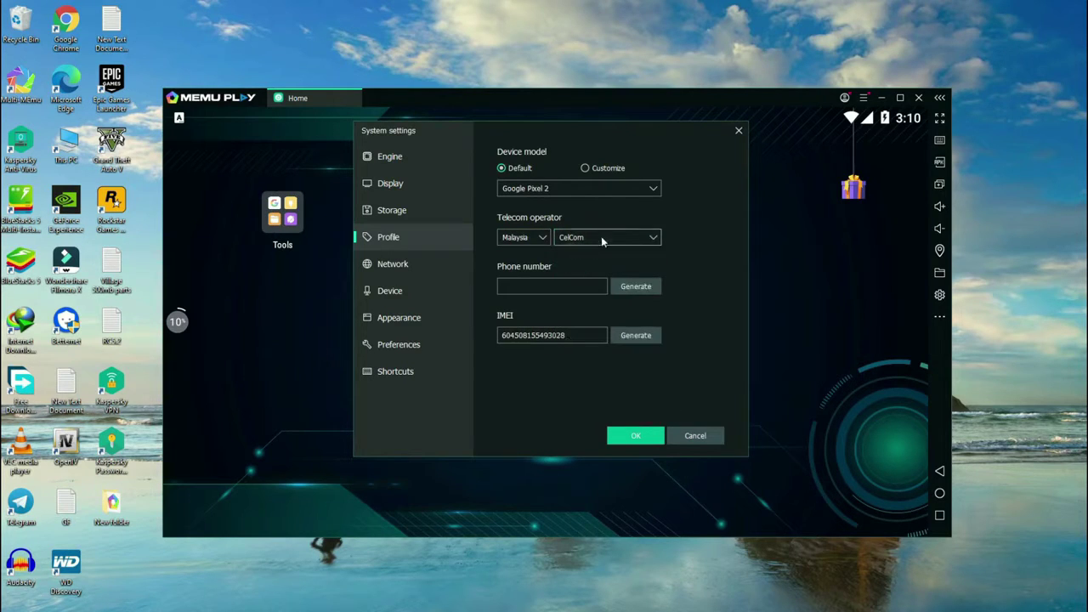
Step: Generate a new phone number and IMEI for the profile, and save the settings with the restart postponed
click(637, 288)
click(636, 289)
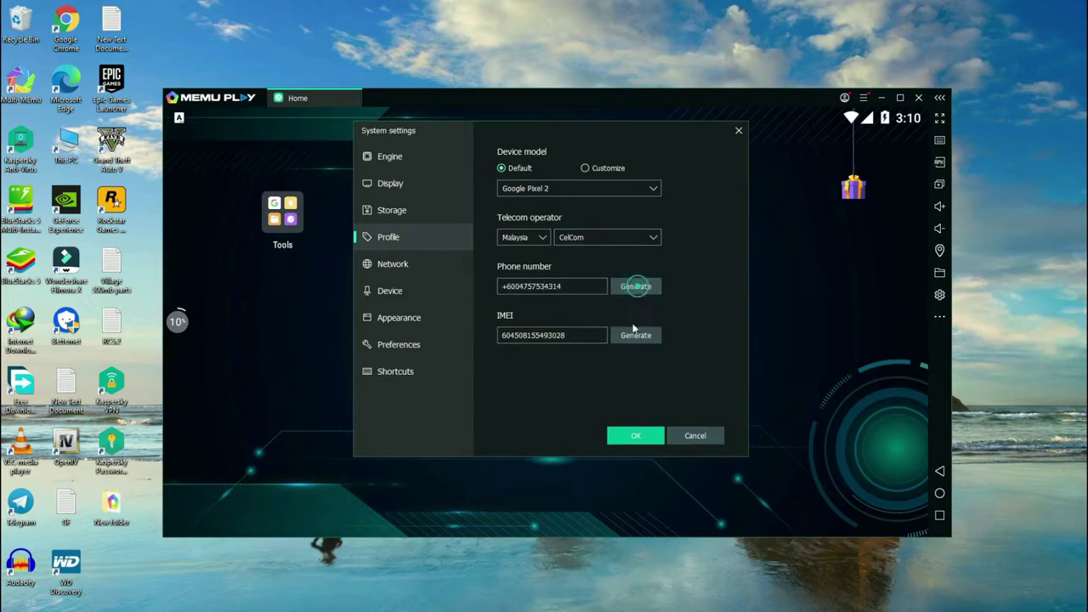
click(645, 337)
click(649, 338)
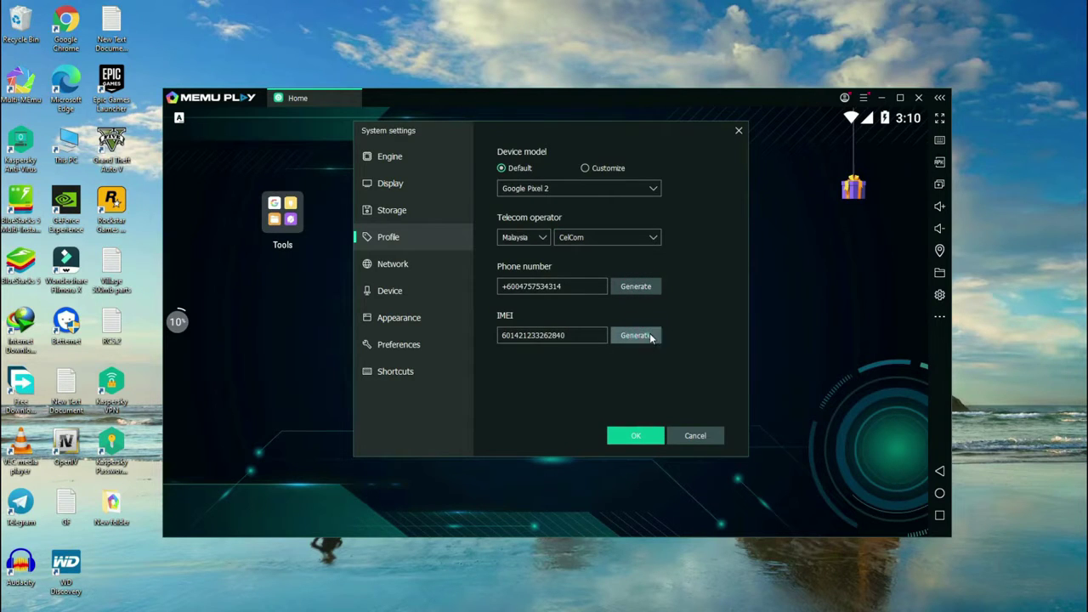
click(650, 432)
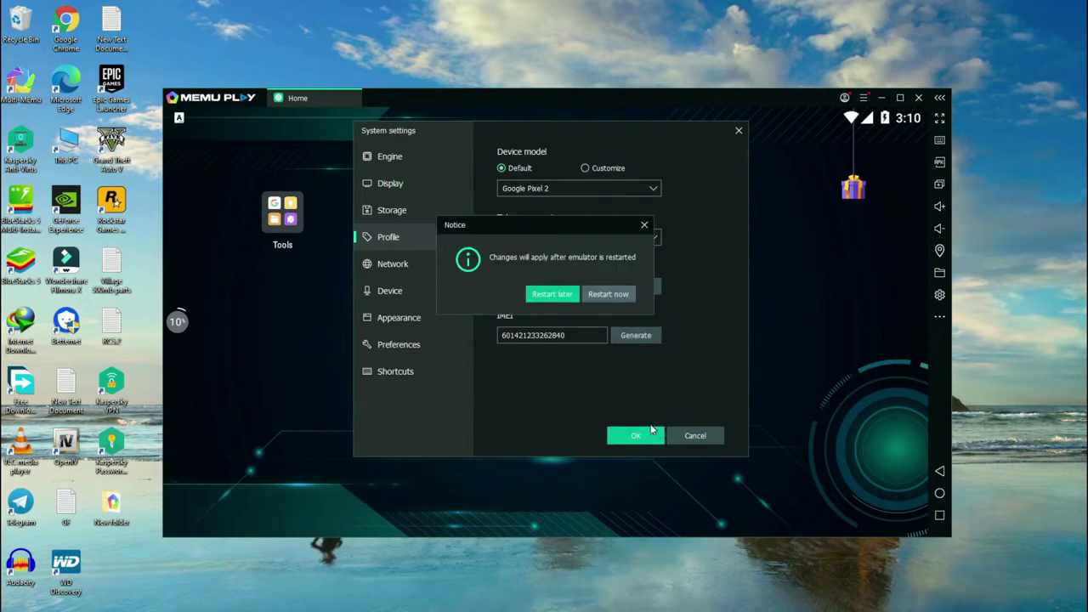
click(561, 297)
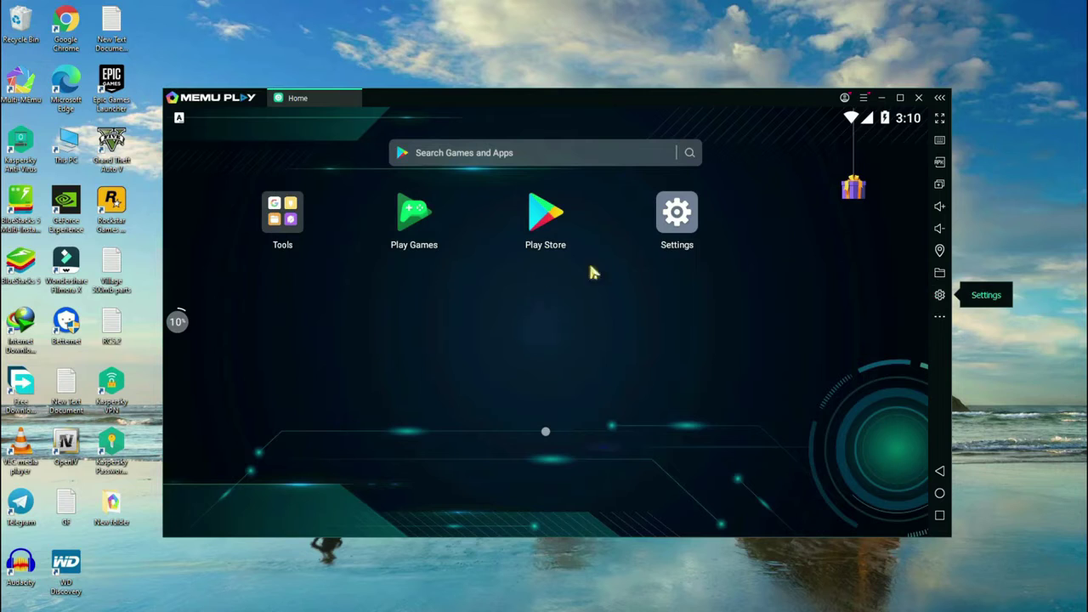
Step: Search the Play Store for "malaysia vpn", install VPN Malaysia - get free Malaysian IP, and close the store
click(549, 223)
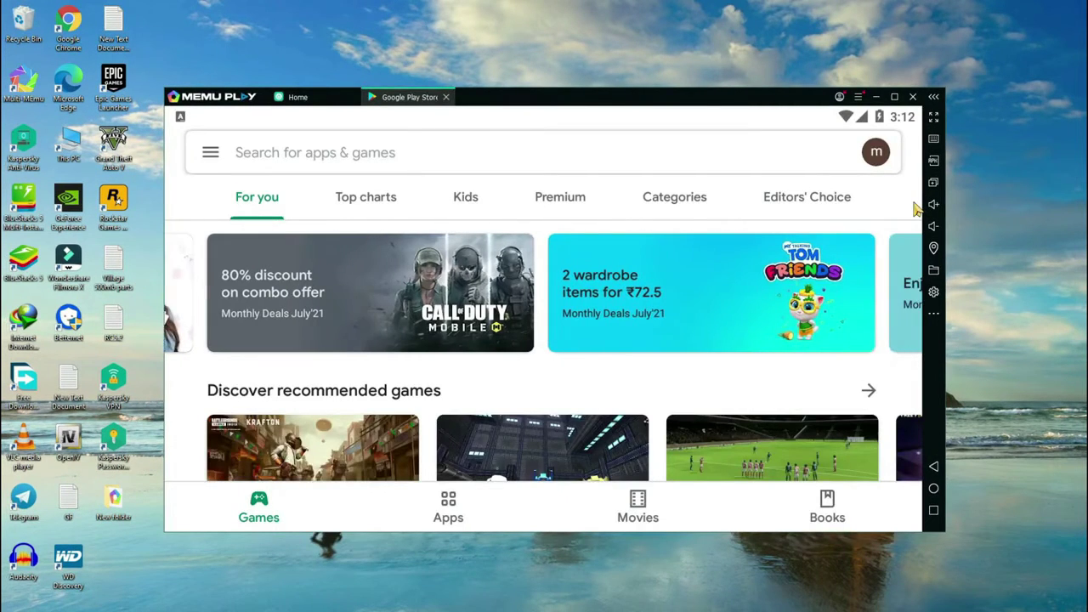
click(422, 170)
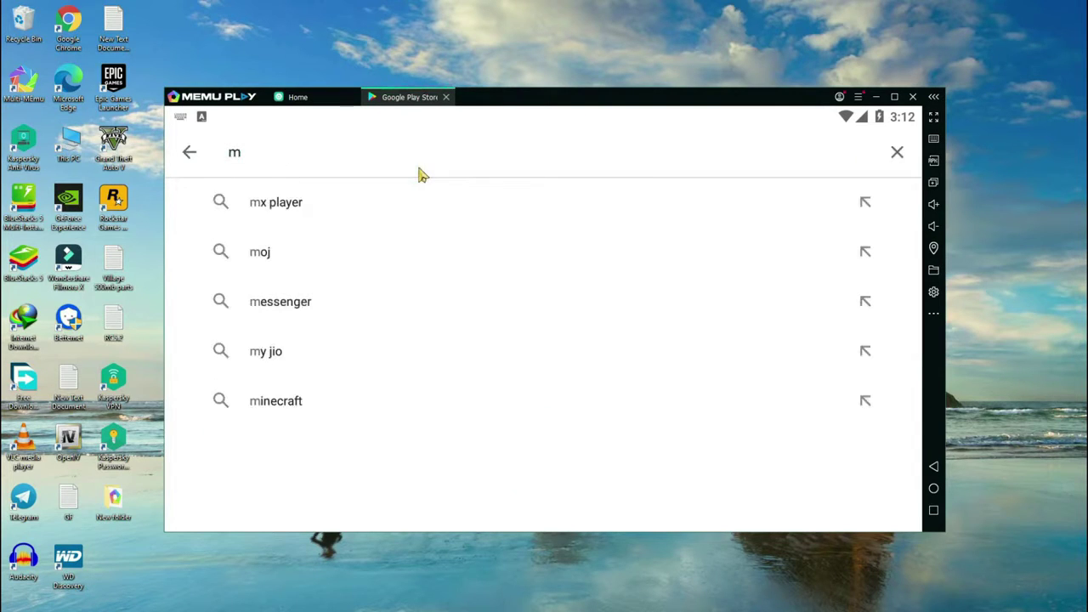
text(a)
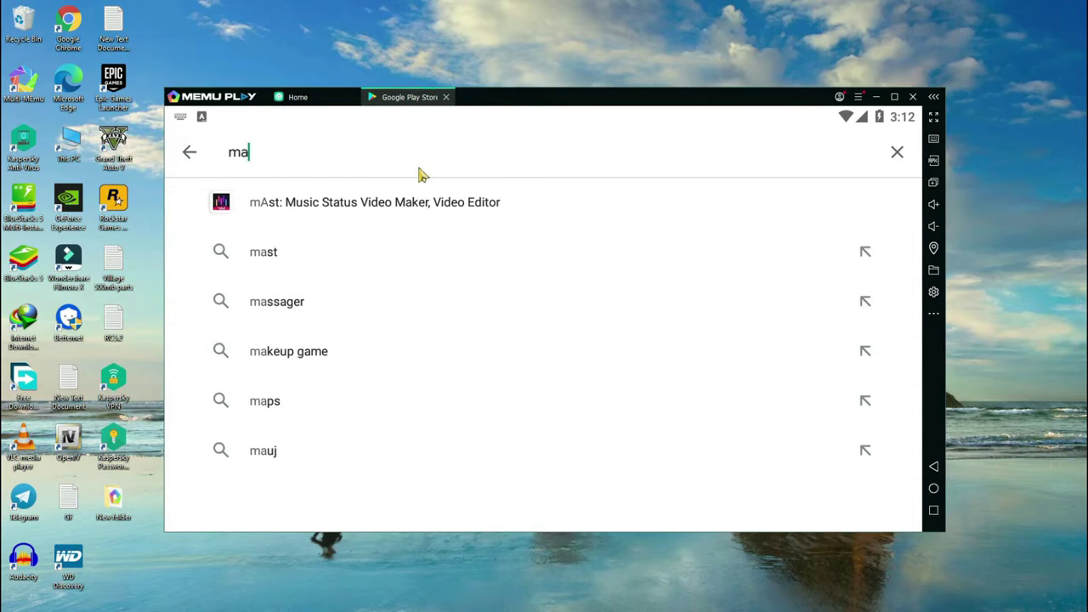
key(BackSpace)
key(BackSpace)
text(Malysa)
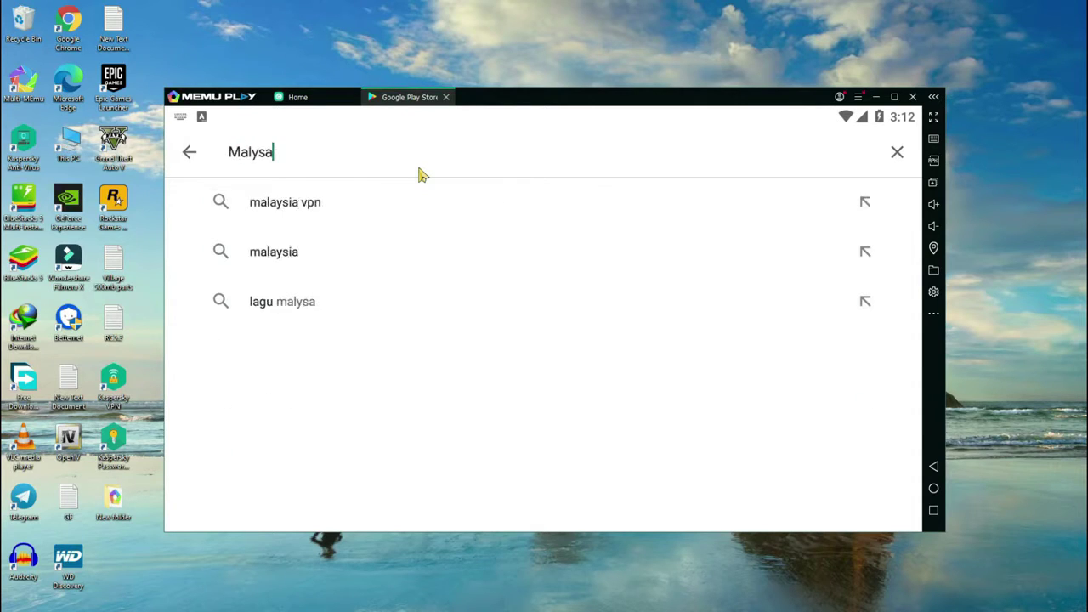
click(358, 202)
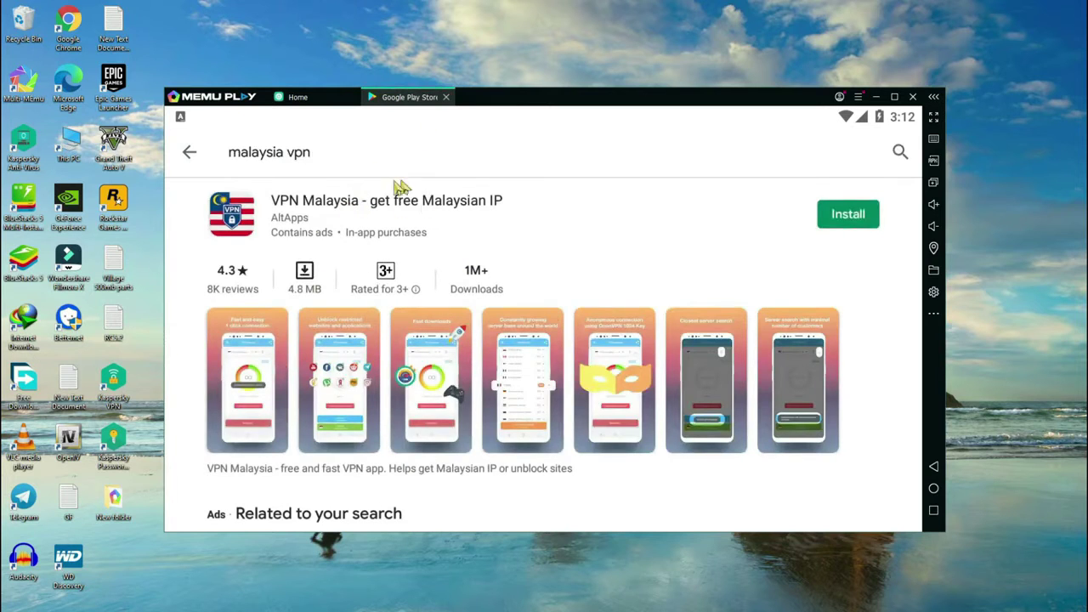
click(864, 223)
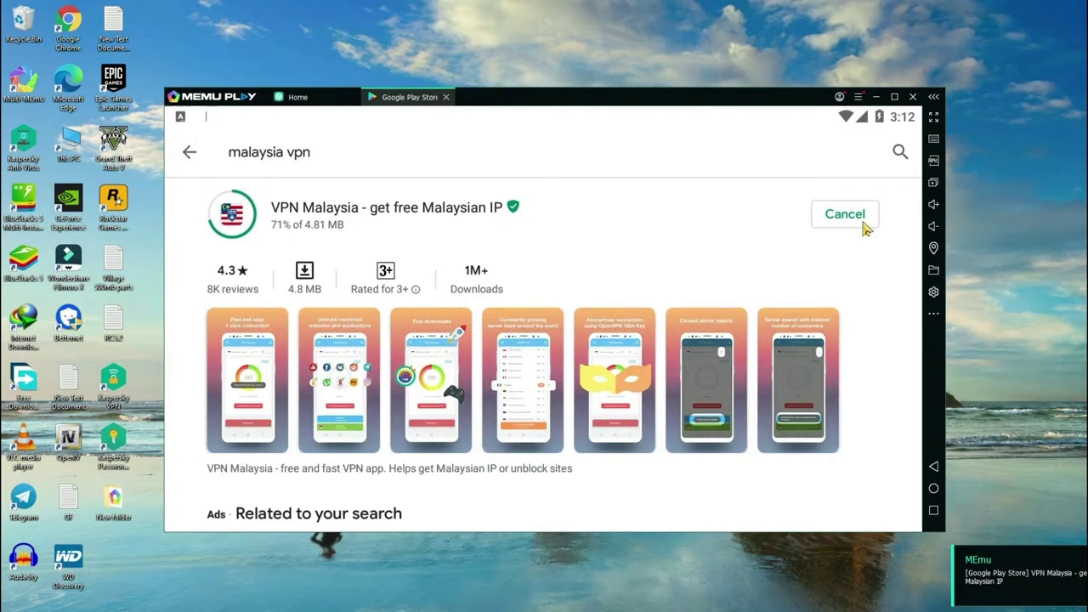
click(446, 97)
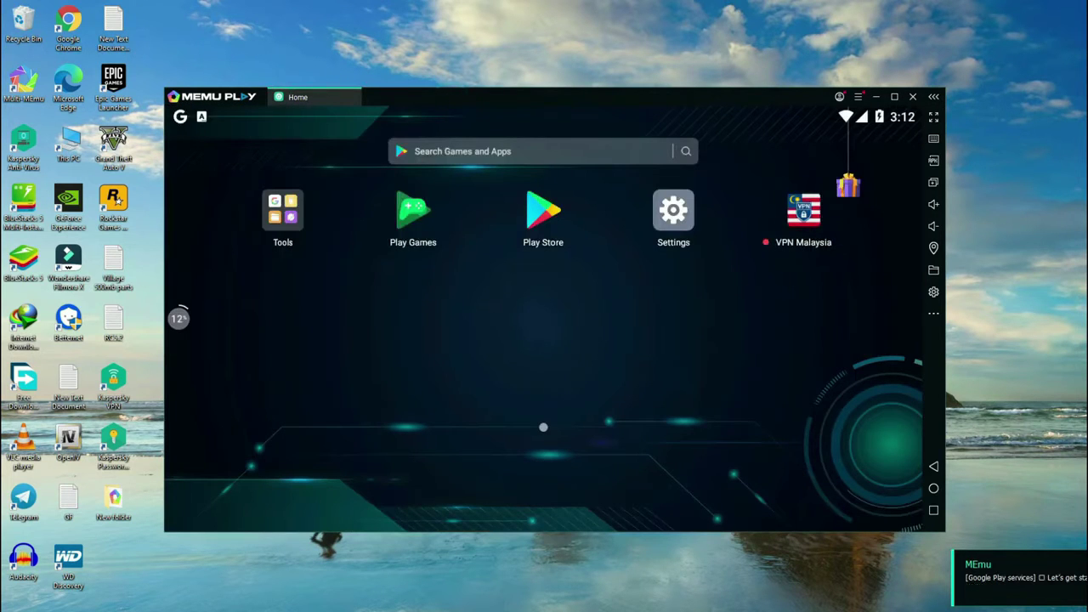
Step: Install the es-file-explorer-4-2-6-2-1 and com.dts.freefiremax APKs from the PC's Garena Free Fire MAX folder into the emulator
key(alt+Tab)
double_click(353, 7)
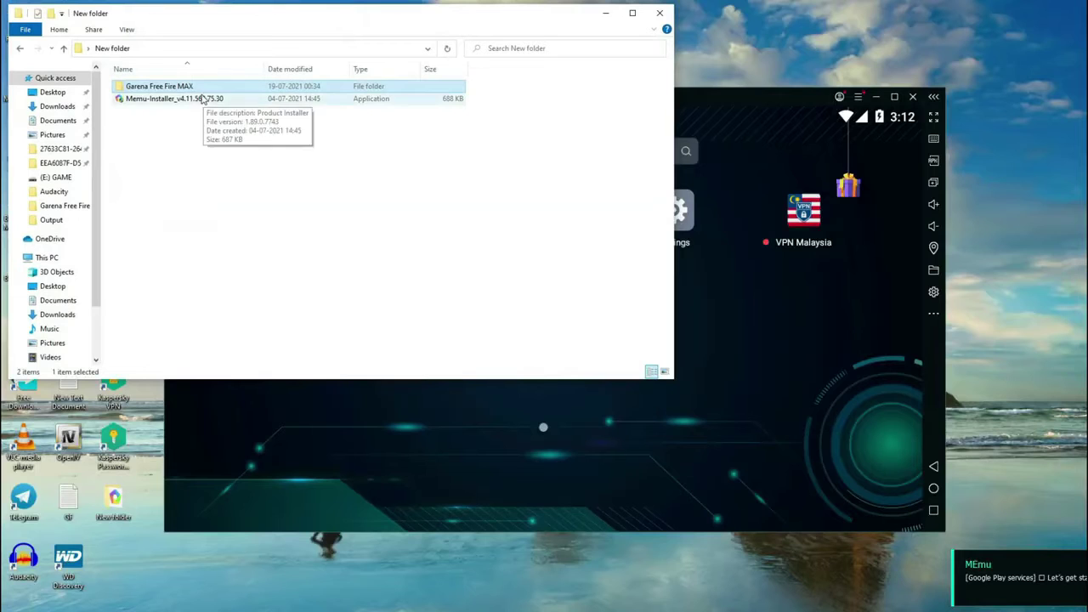
double_click(198, 85)
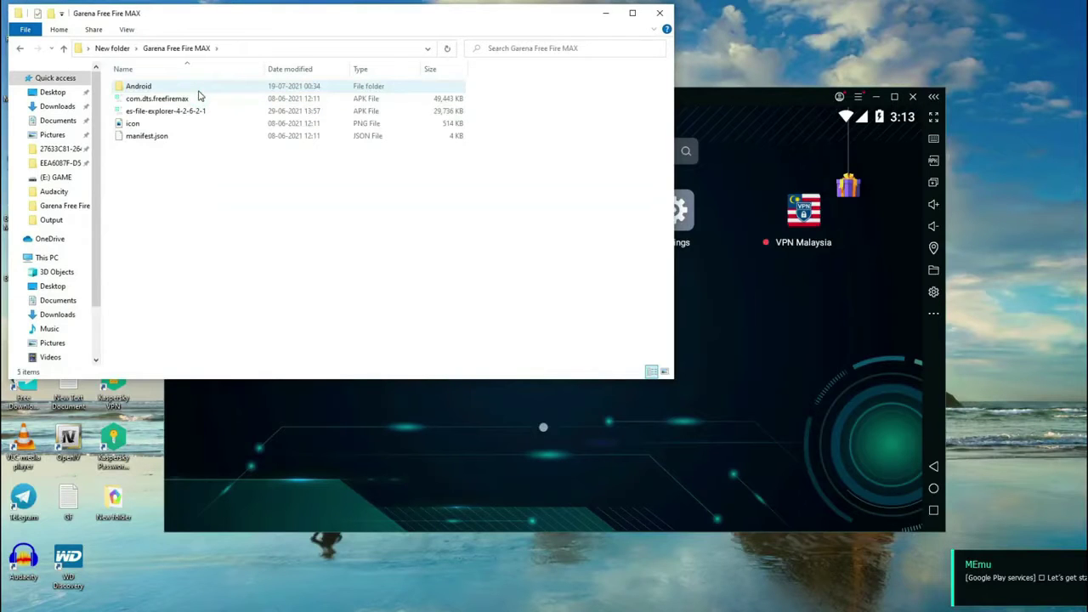
click(717, 102)
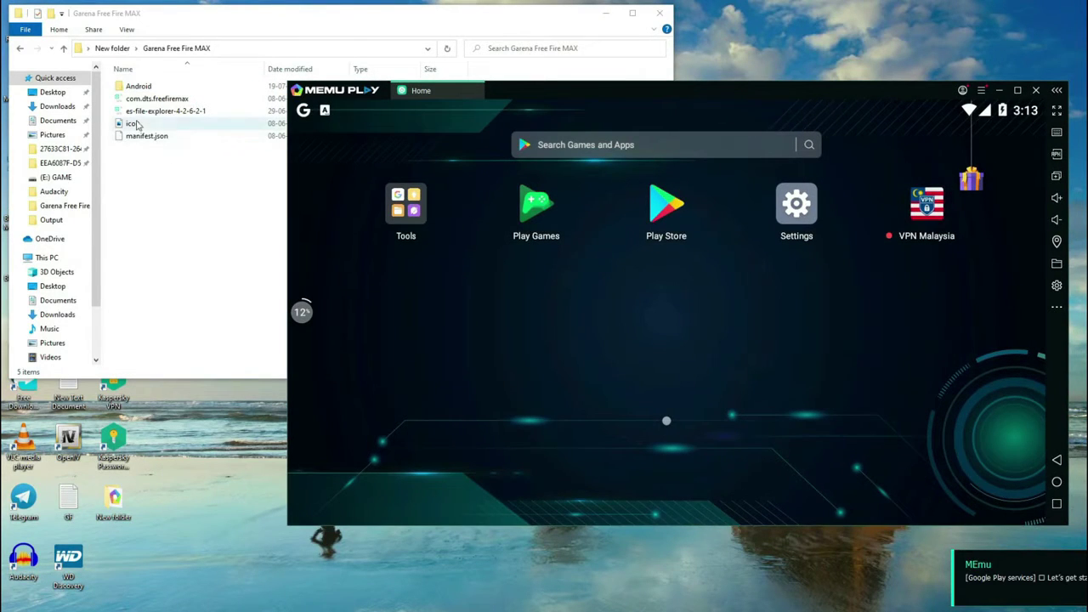
drag(153, 111, 578, 306)
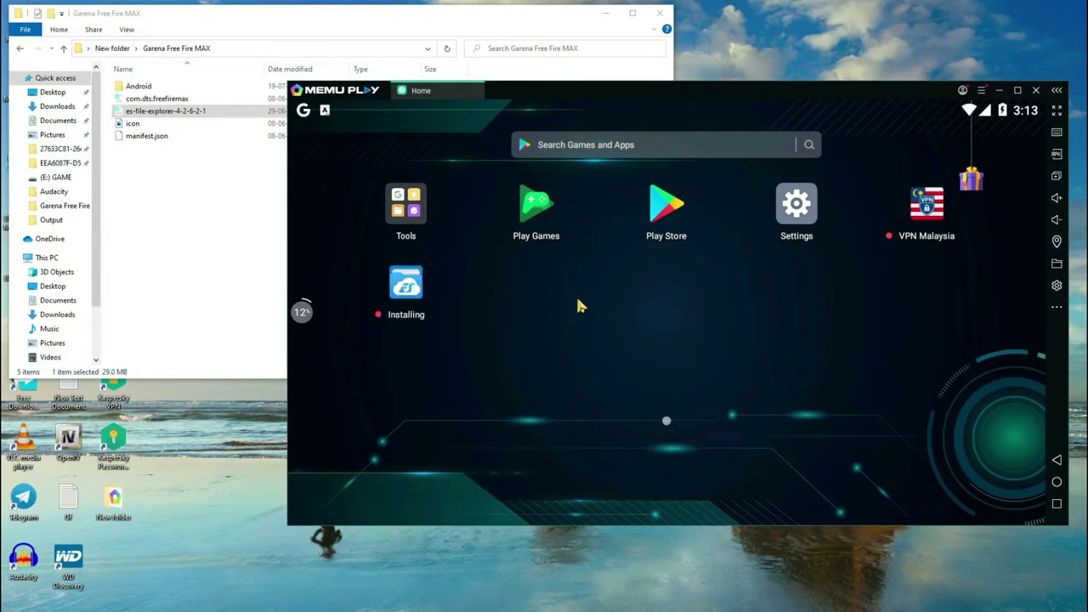
drag(157, 98, 559, 309)
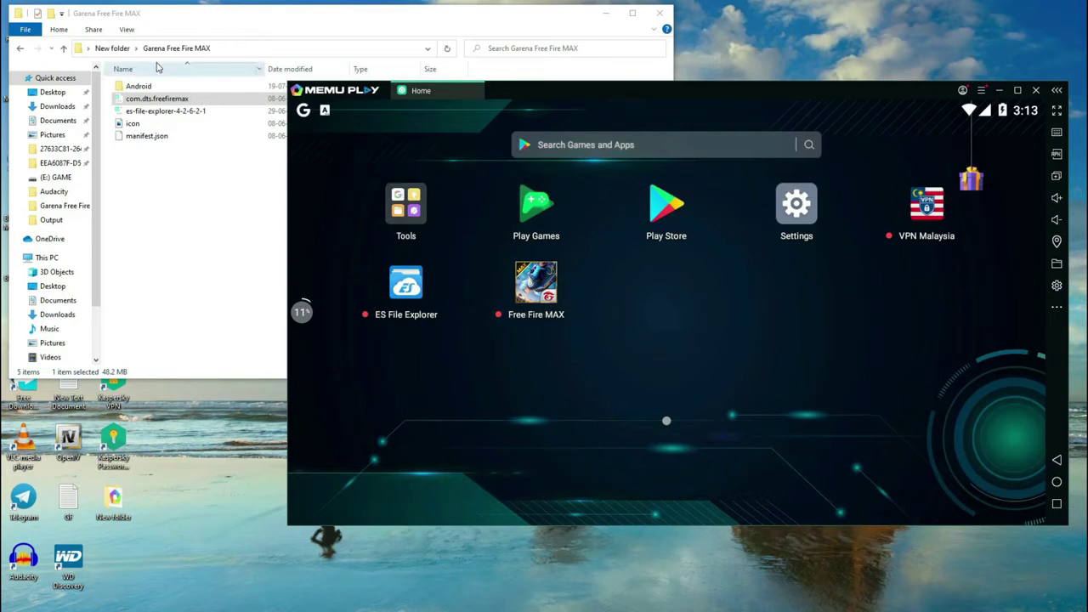
Step: Copy the com.dts.freefiremax folder from Android\obb inside the Garena Free Fire MAX folder
double_click(129, 88)
double_click(130, 88)
click(133, 90)
right_click(133, 90)
click(157, 365)
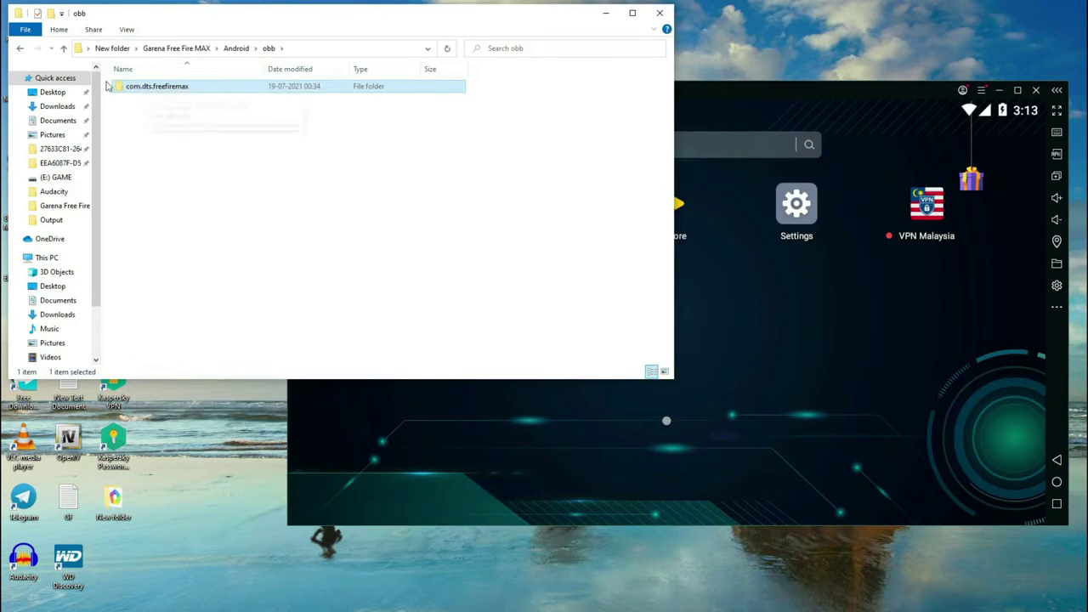
Step: Paste the copied com.dts.freefiremax folder into MEmu Download under the PC's Downloads, and return to the emulator
click(63, 48)
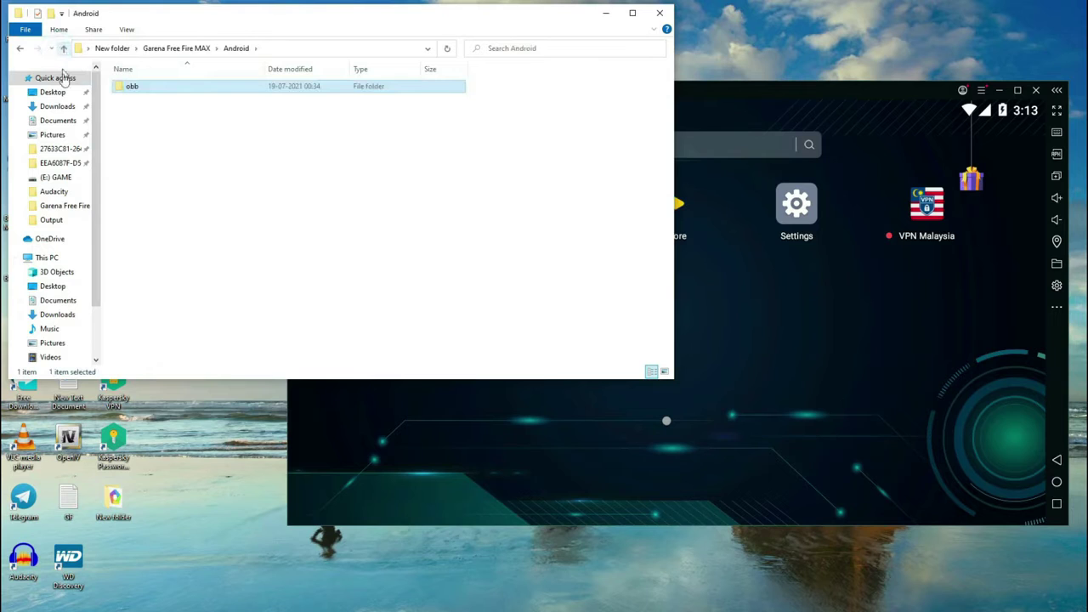
click(57, 106)
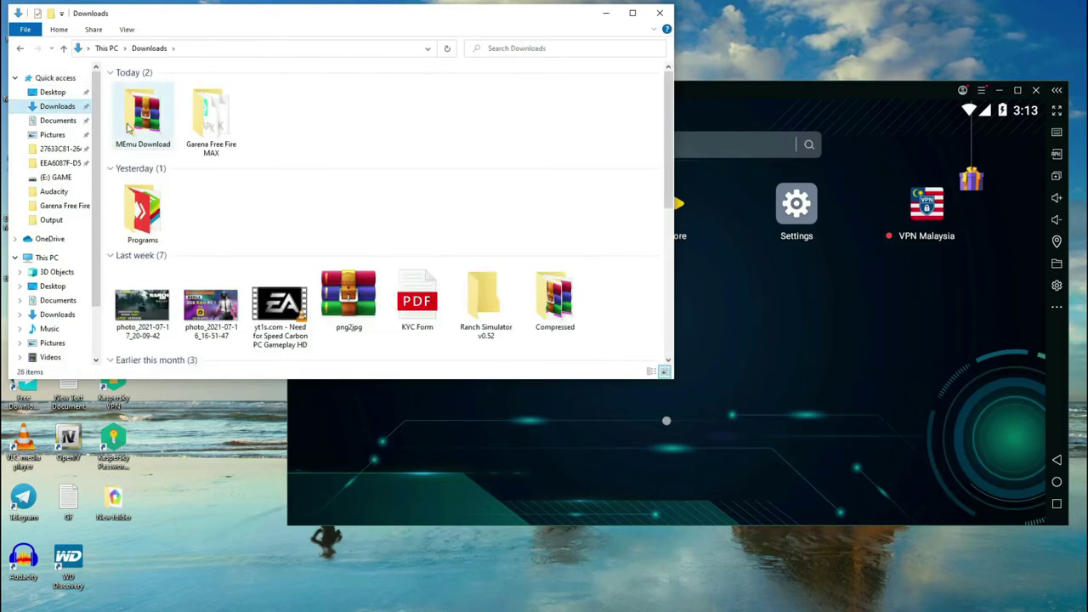
click(160, 123)
double_click(160, 123)
right_click(195, 176)
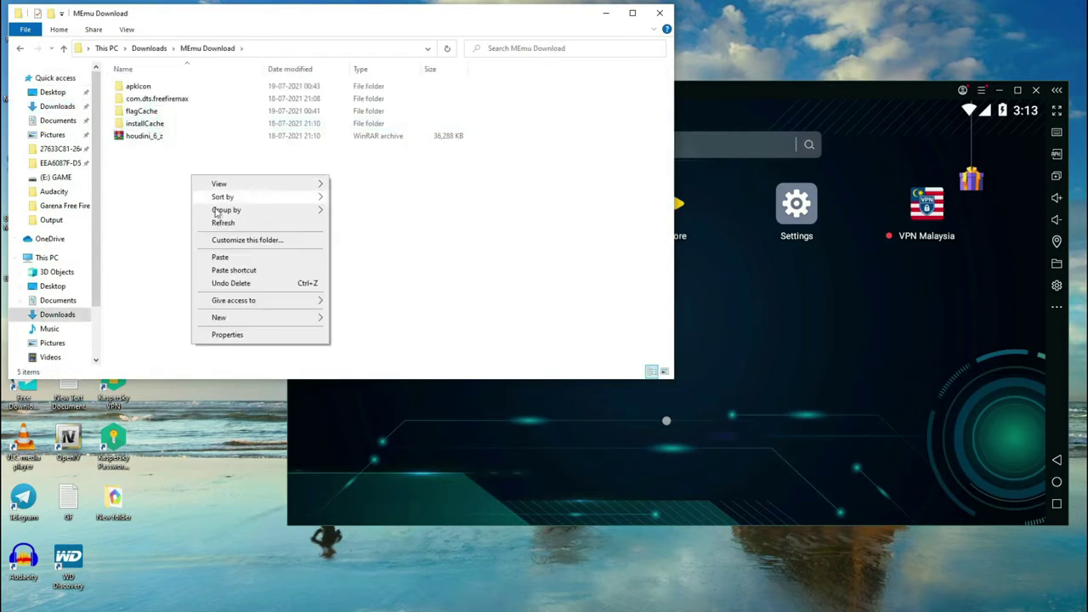
click(221, 253)
click(476, 257)
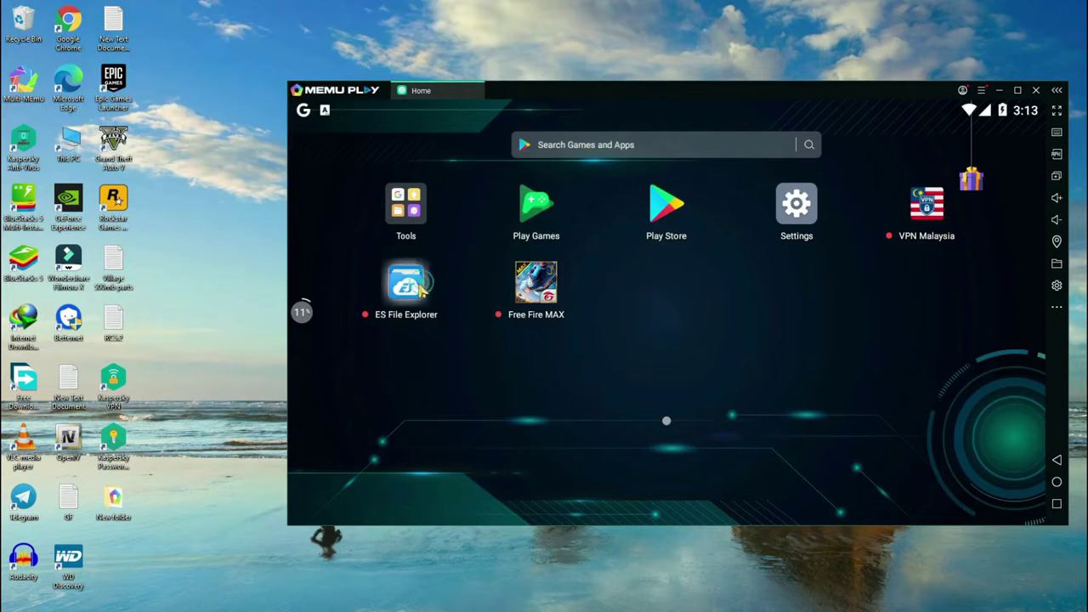
Step: Set up ES File Explorer in the emulator and copy the com.dts.freefiremax folder from internal storage's Download folder
click(421, 291)
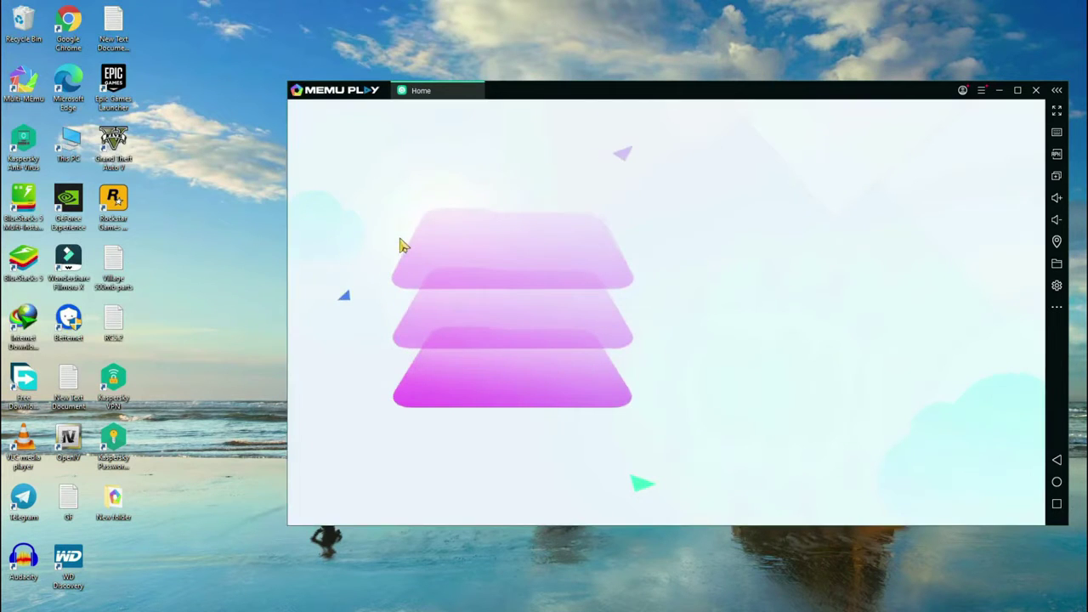
drag(652, 93, 546, 80)
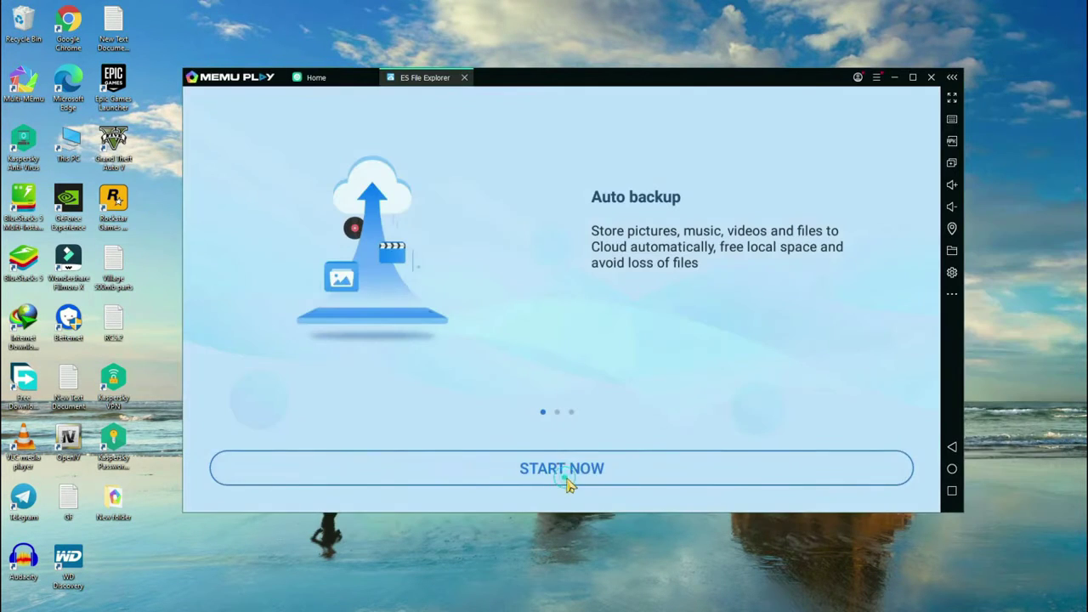
click(564, 481)
click(347, 204)
click(300, 241)
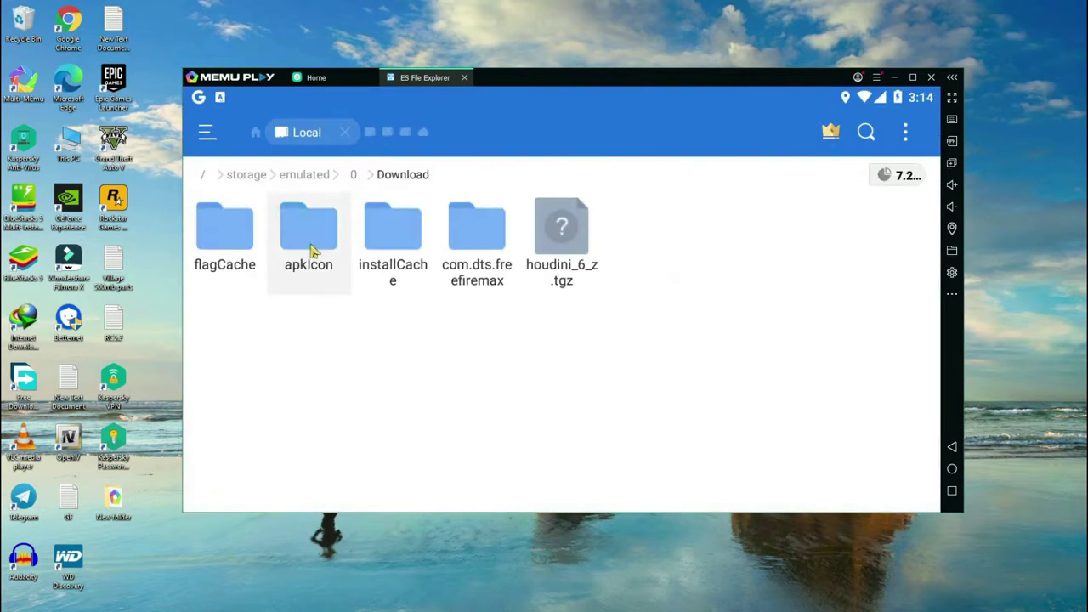
click(481, 243)
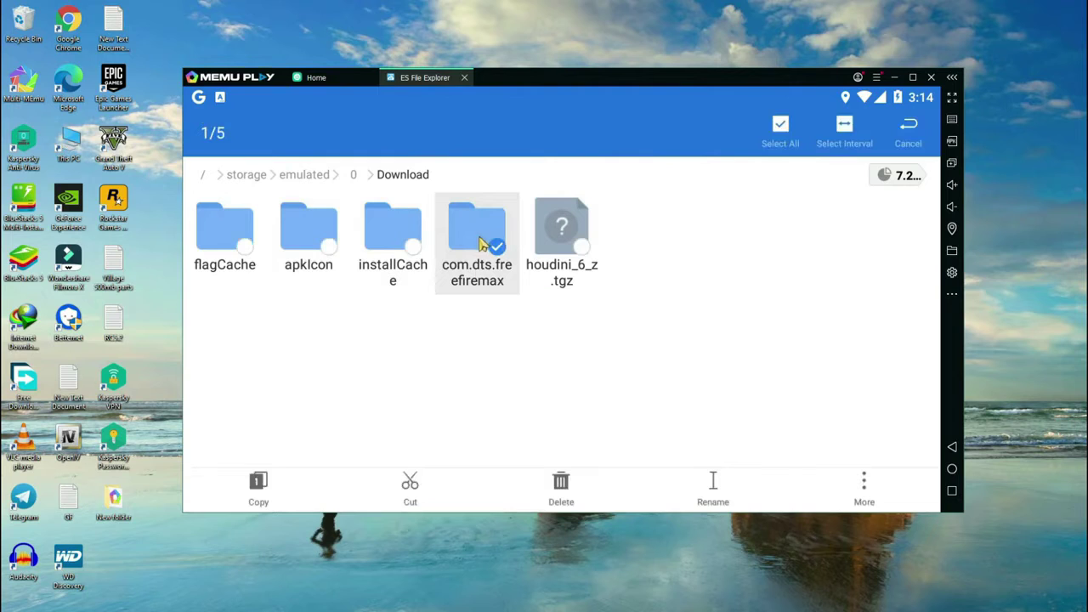
click(259, 485)
Step: Create a folder named obb inside the Android folder of the emulator's internal storage
click(255, 133)
click(263, 201)
click(478, 245)
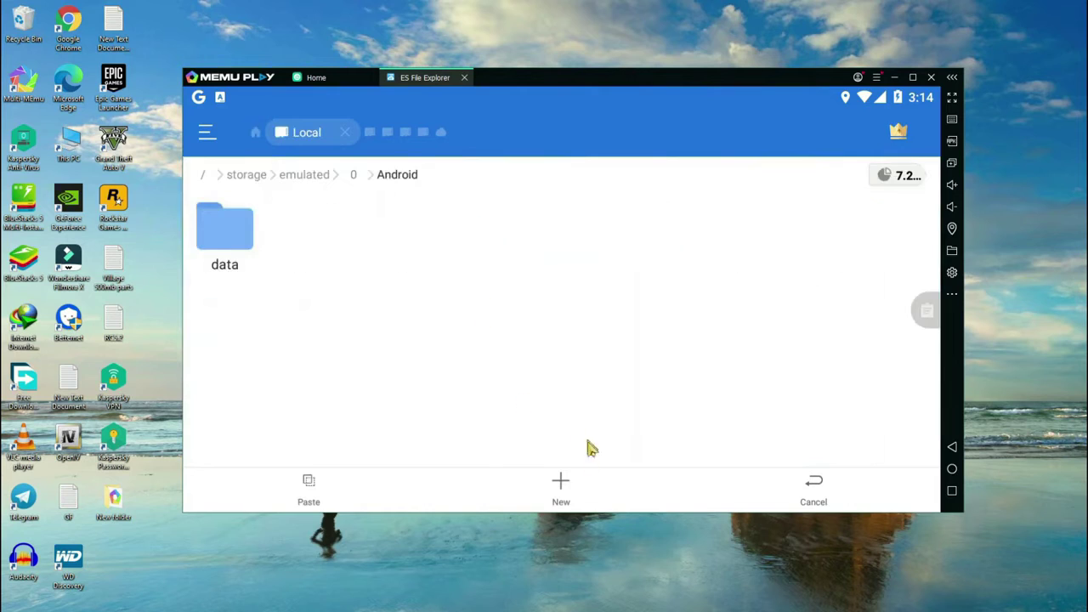
click(561, 482)
key(BackSpace)
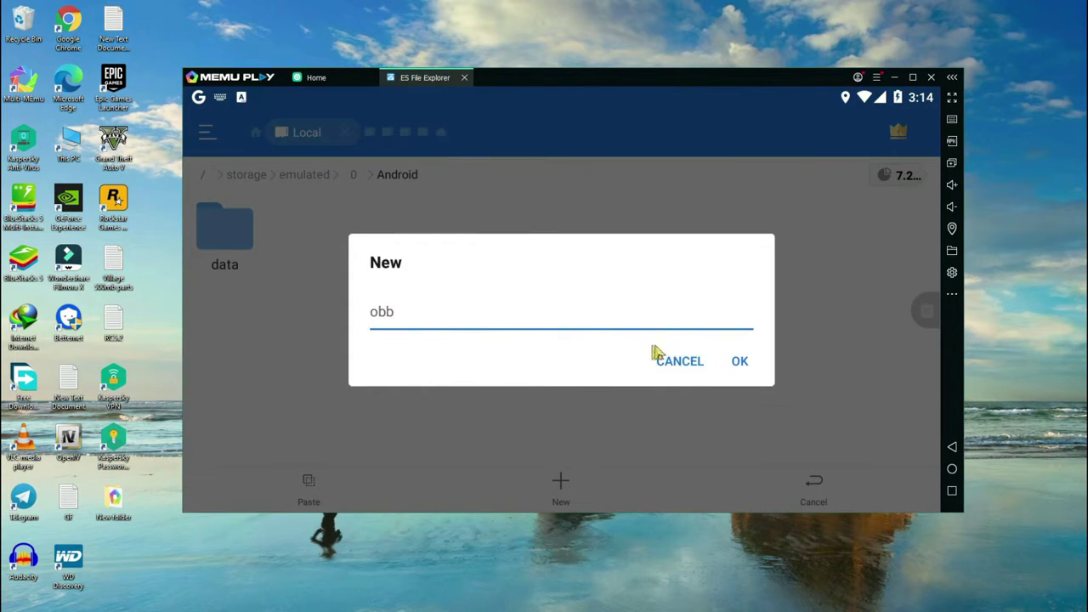
click(738, 361)
Step: Paste the com.dts.freefiremax folder into Android/obb, then leave ES File Explorer and dismiss the recent apps
click(308, 232)
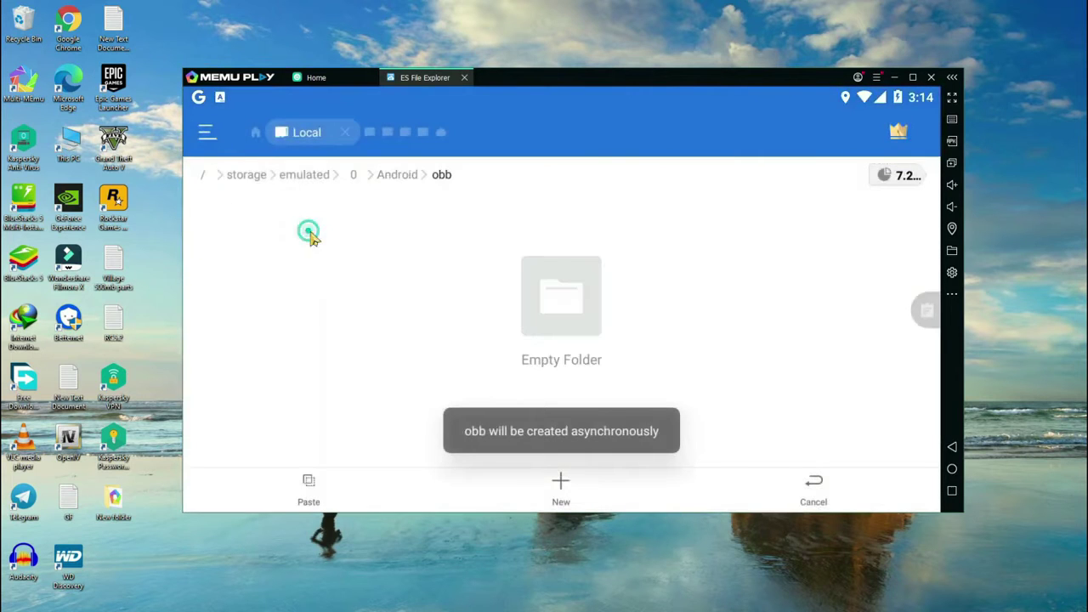
click(310, 500)
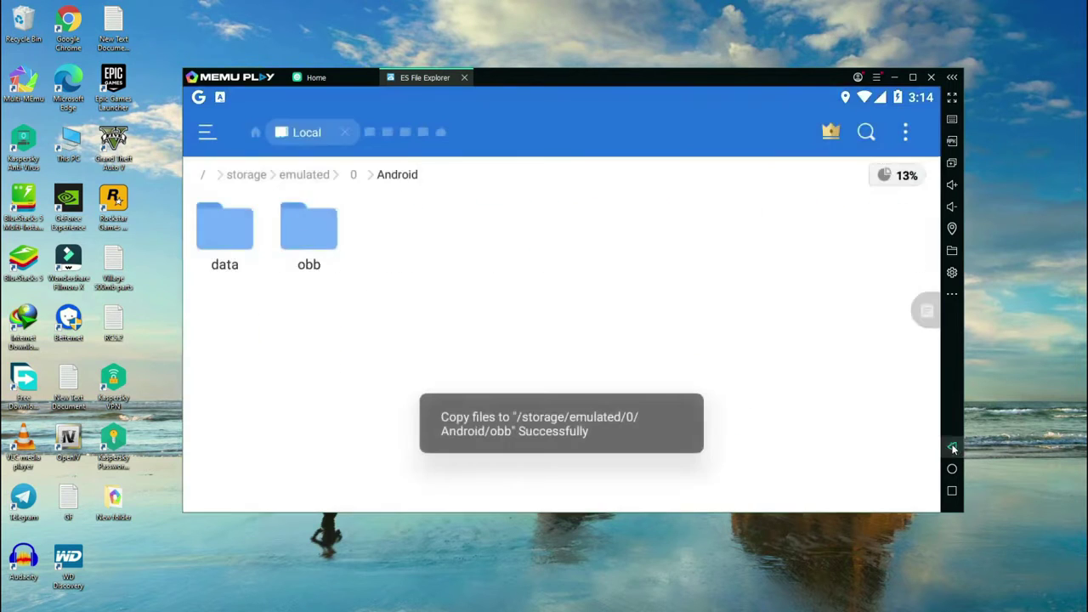
click(952, 446)
click(952, 446)
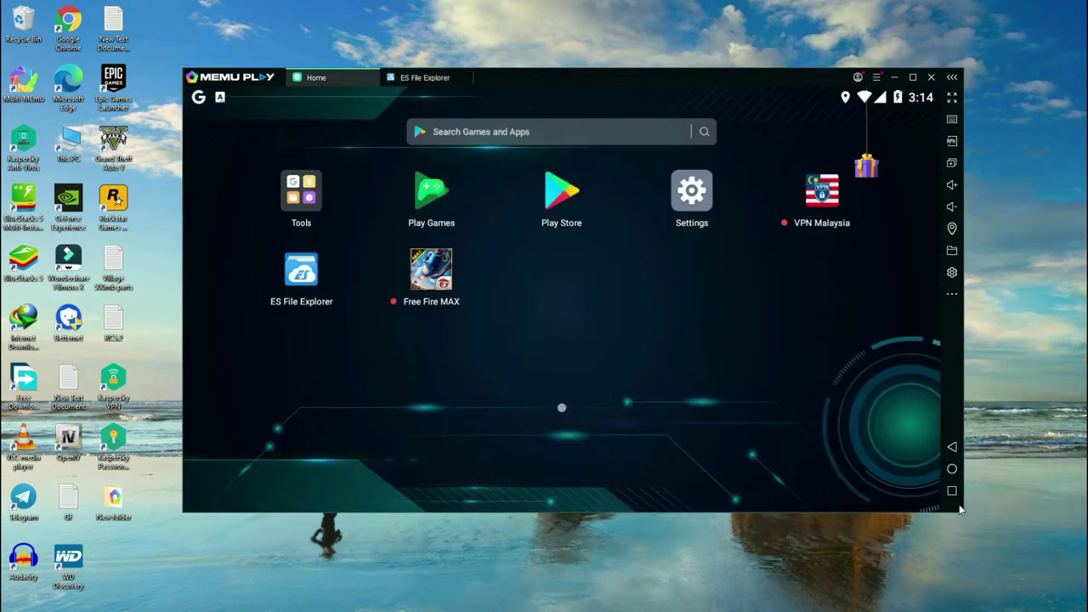
key(Escape)
click(952, 491)
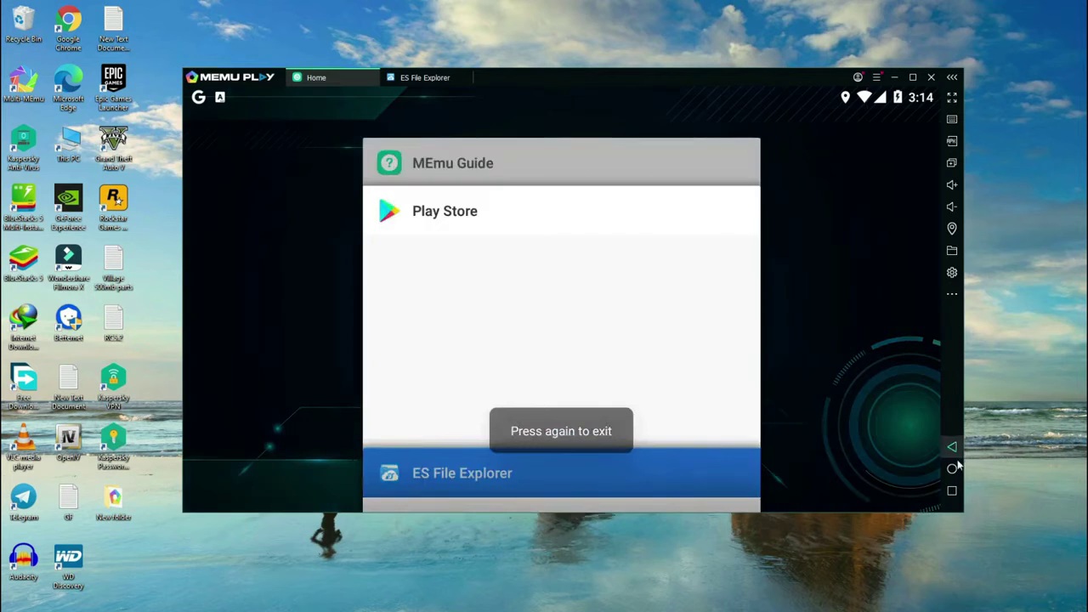
drag(476, 323, 216, 281)
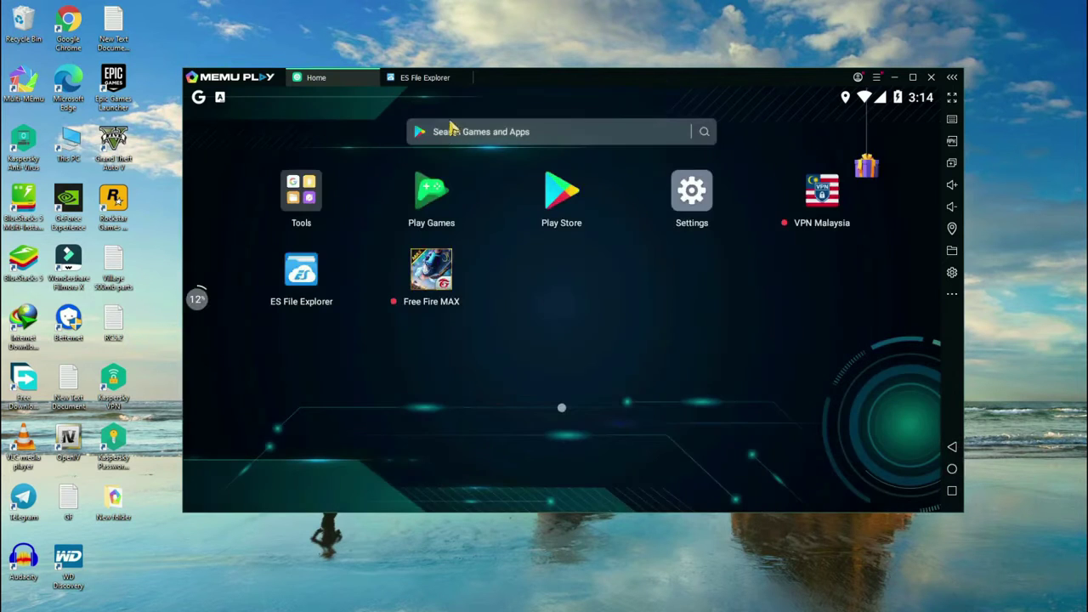
Step: Restart the emulator and launch Free Fire MAX once to install its runtime components, closing the game again
click(932, 77)
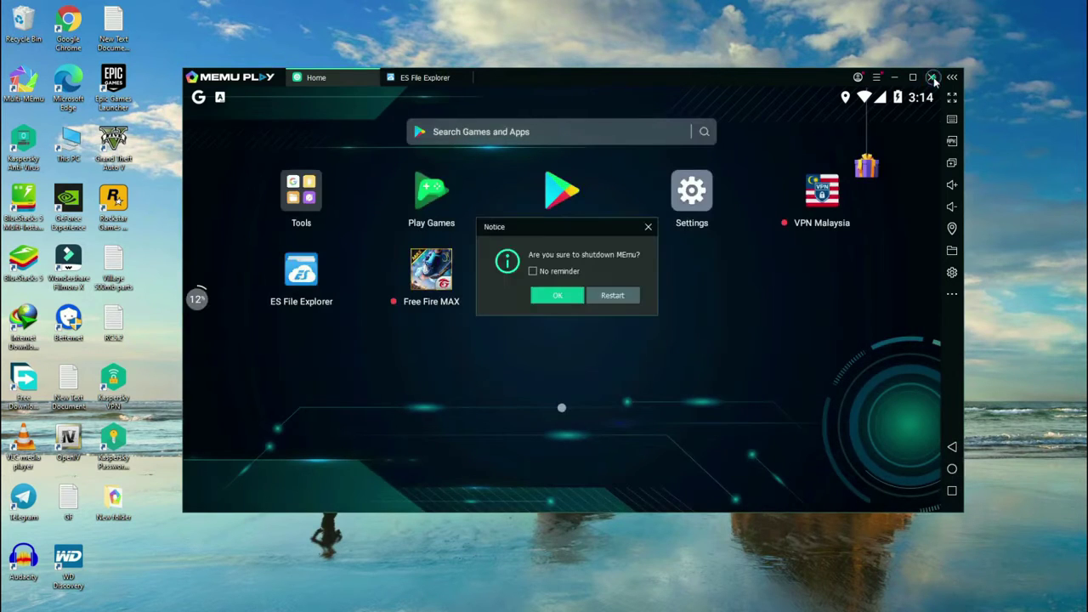
click(624, 292)
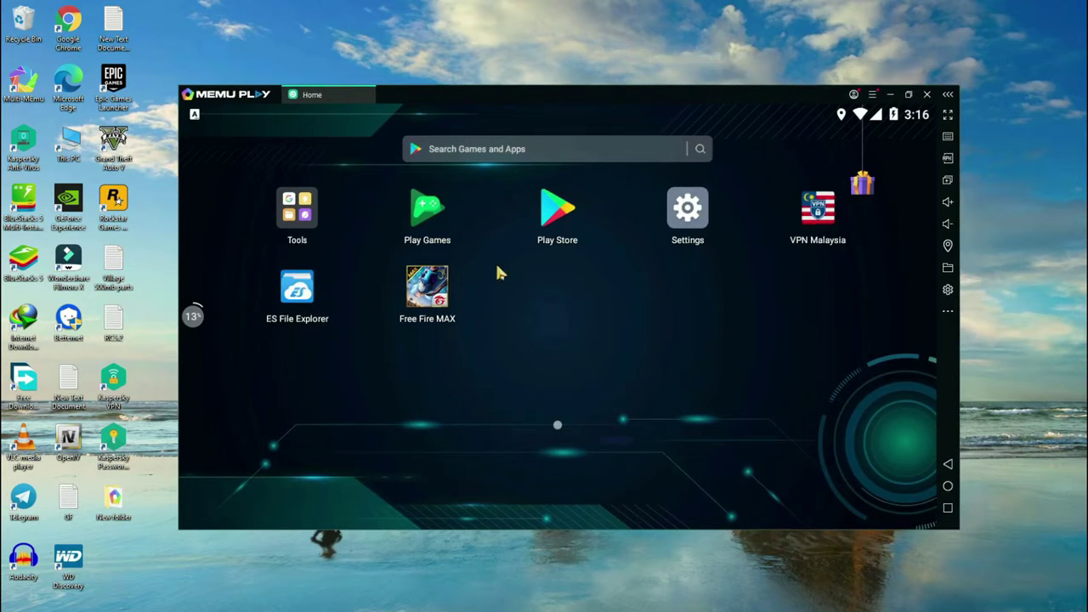
click(436, 297)
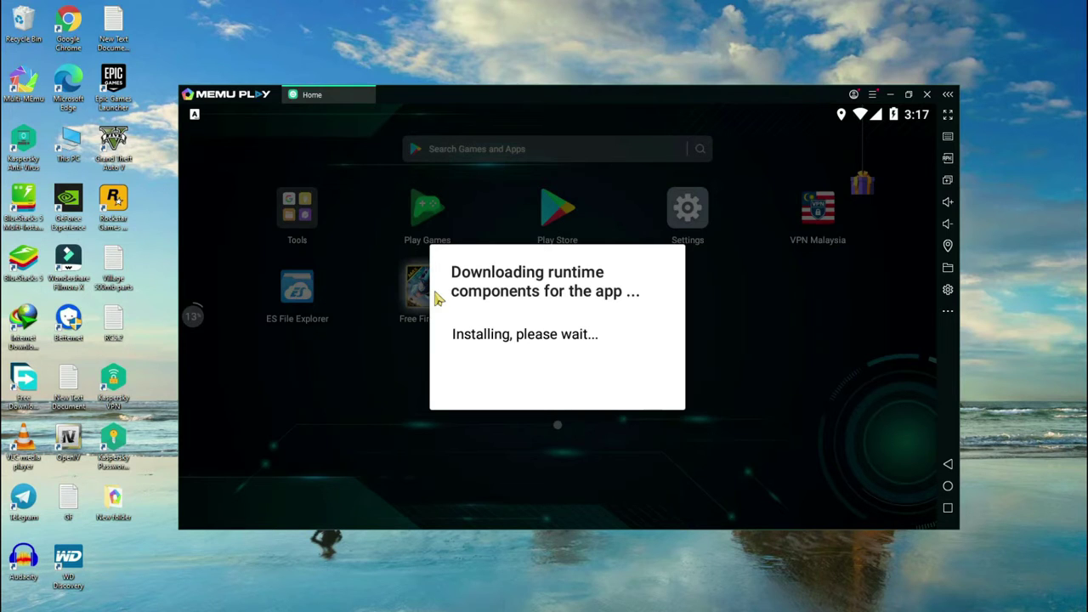
click(460, 95)
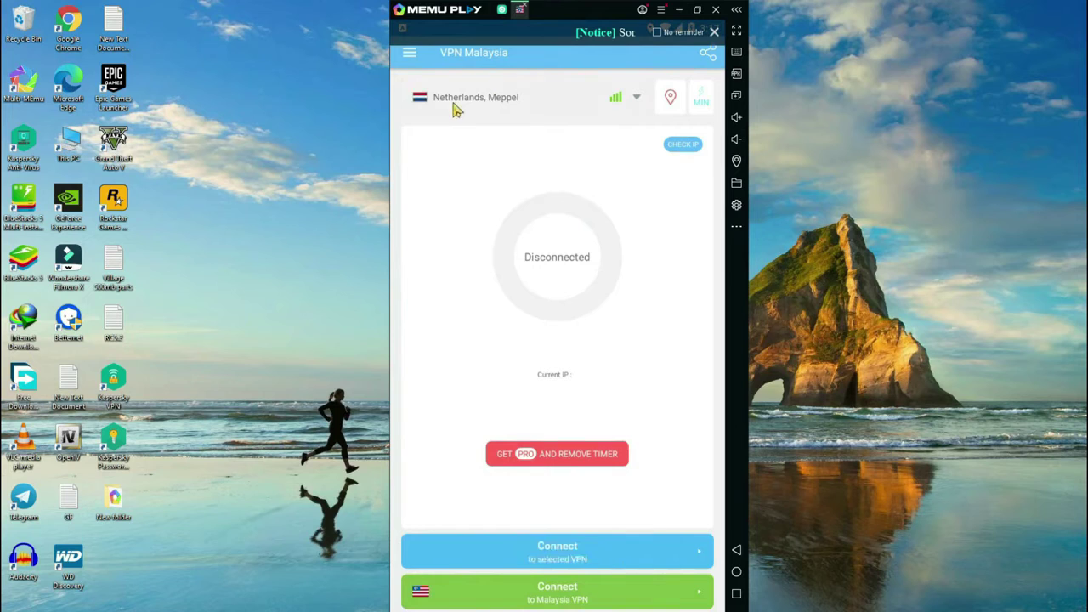
Step: Connect VPN Malaysia to the Kuala Lumpur 11 server and launch Free Fire MAX from the emulator's home screen
click(638, 100)
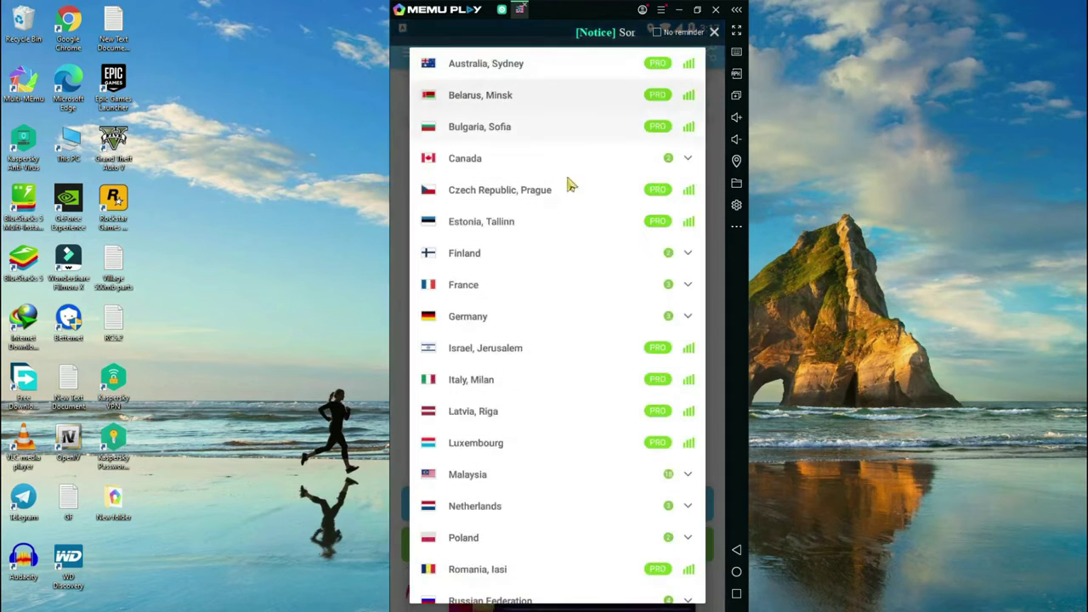
click(688, 475)
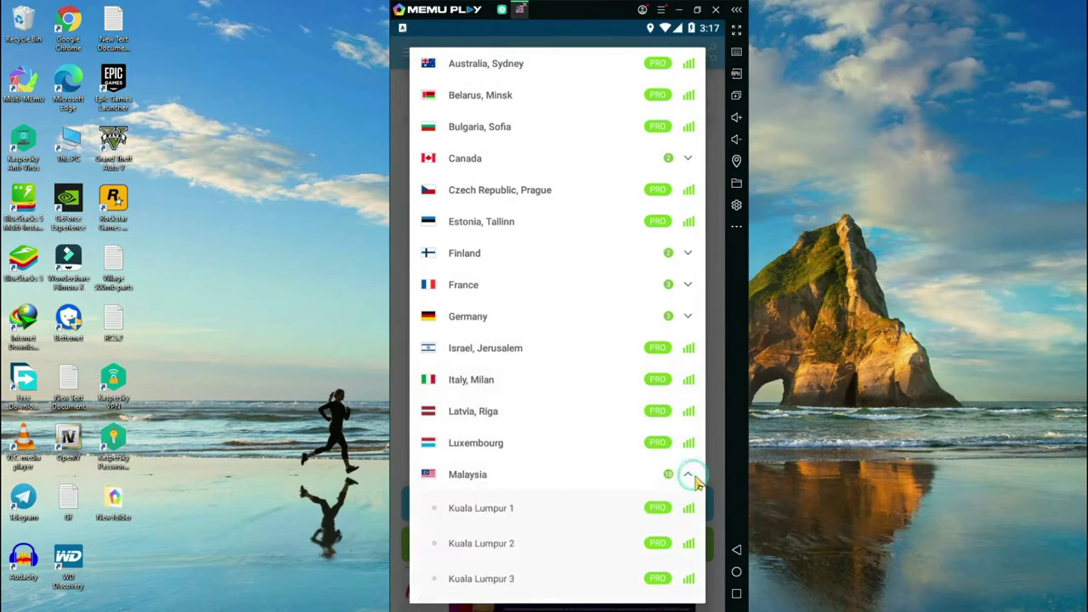
scroll(607, 474, down, 2)
drag(584, 391, 593, 209)
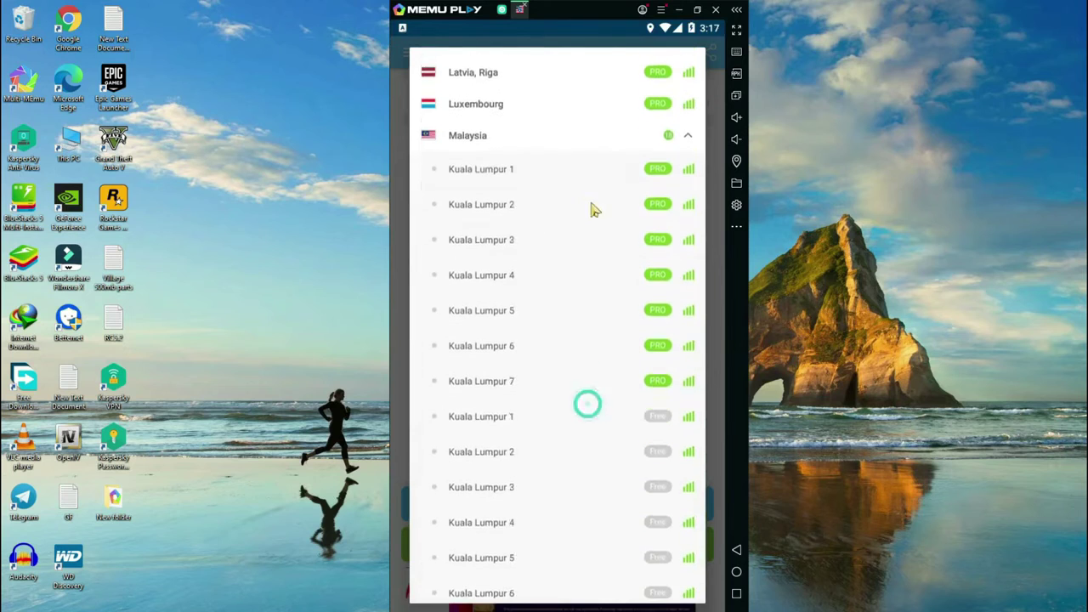
click(602, 413)
click(570, 544)
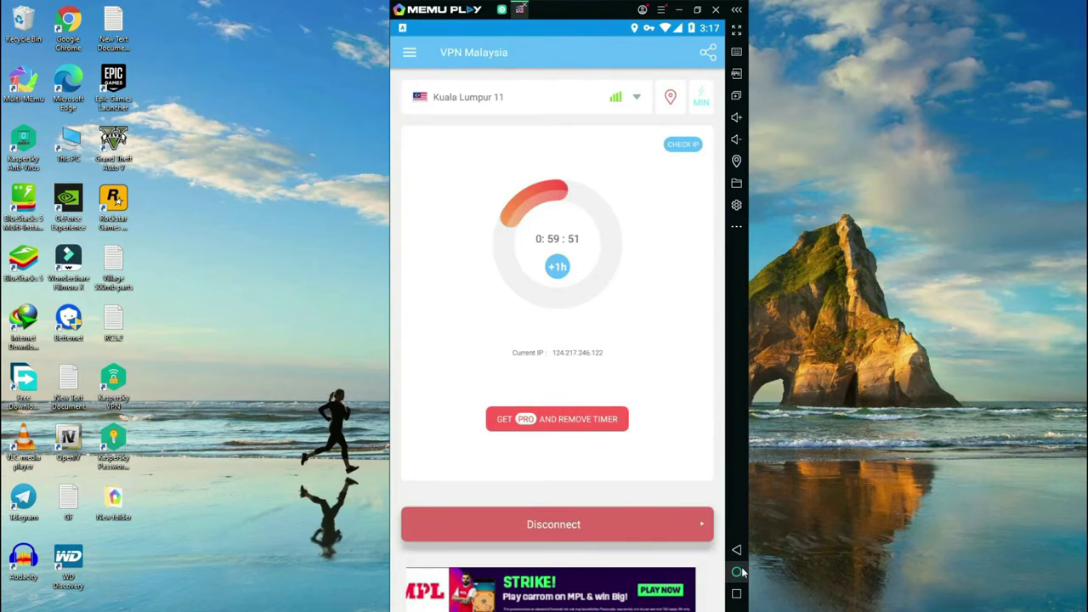
click(743, 571)
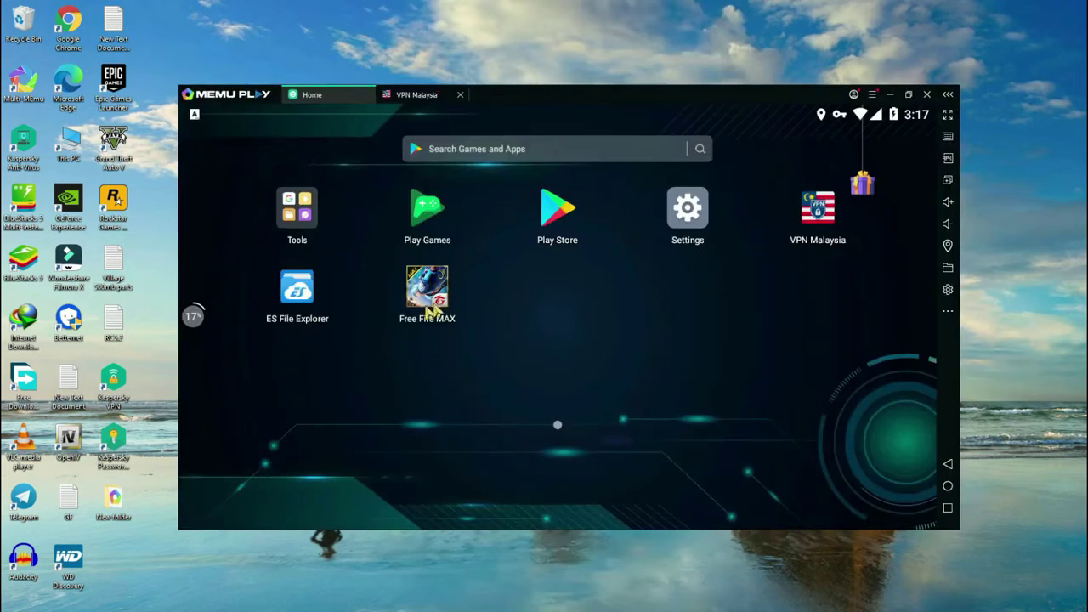
click(451, 299)
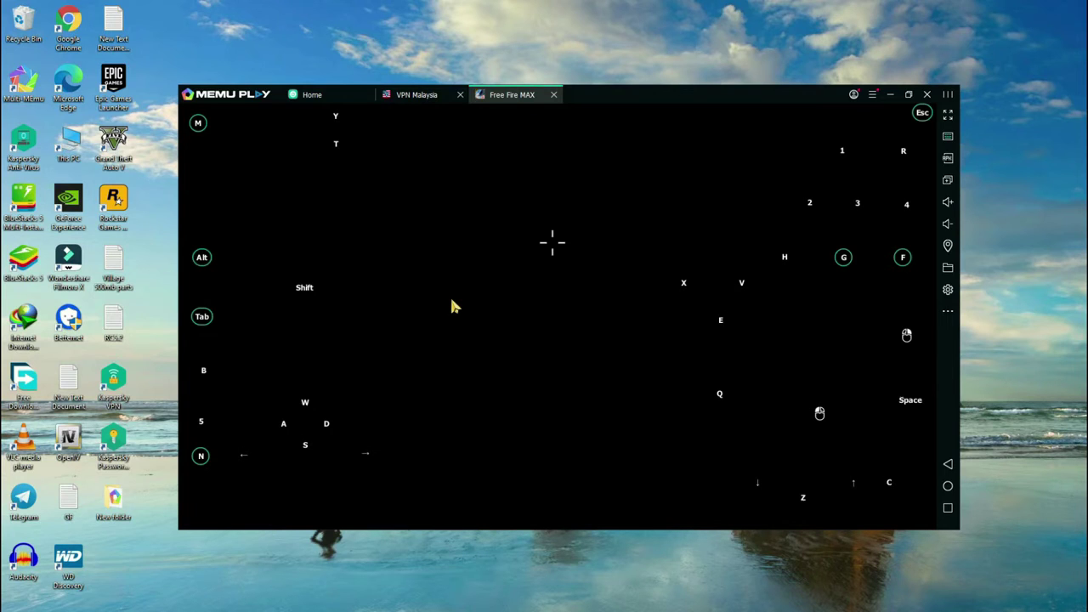
Step: Examine the Free Fire MAX key-mapping layout and its available presets, and close the editor without making changes
click(948, 136)
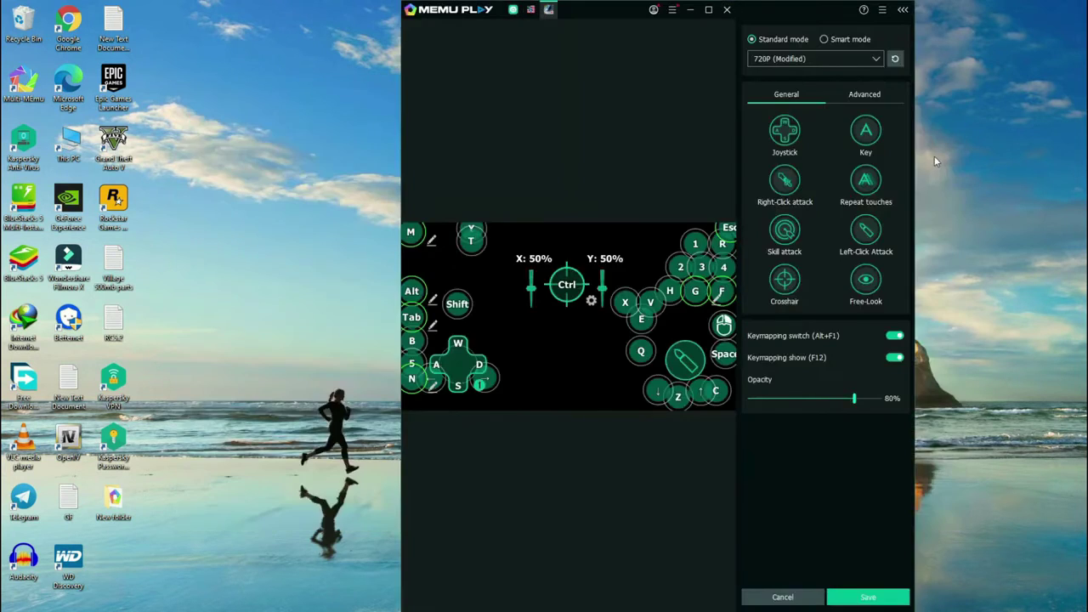
click(798, 59)
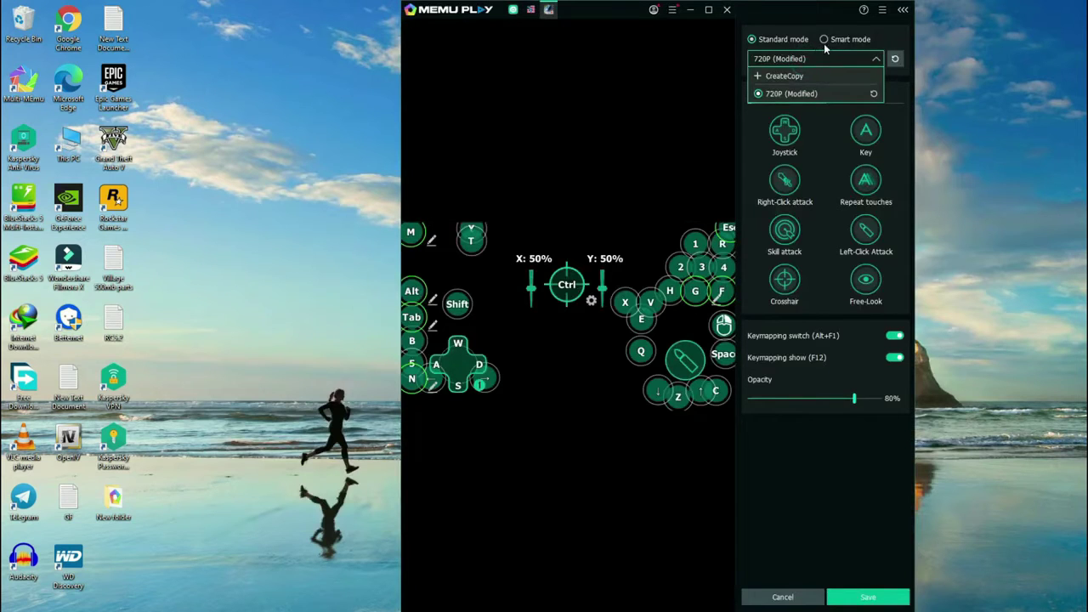
click(824, 47)
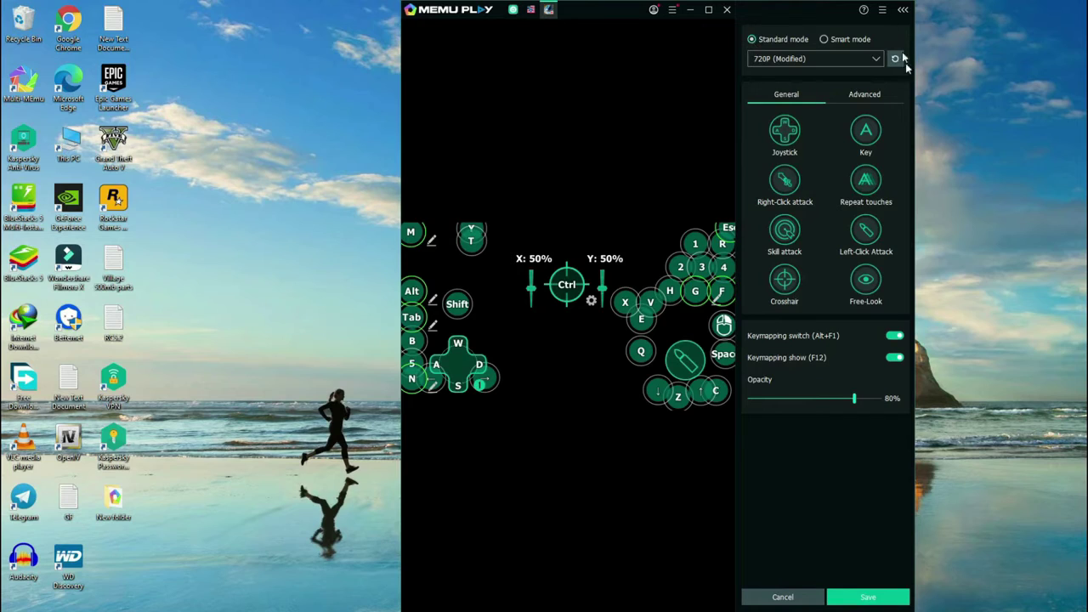
click(903, 10)
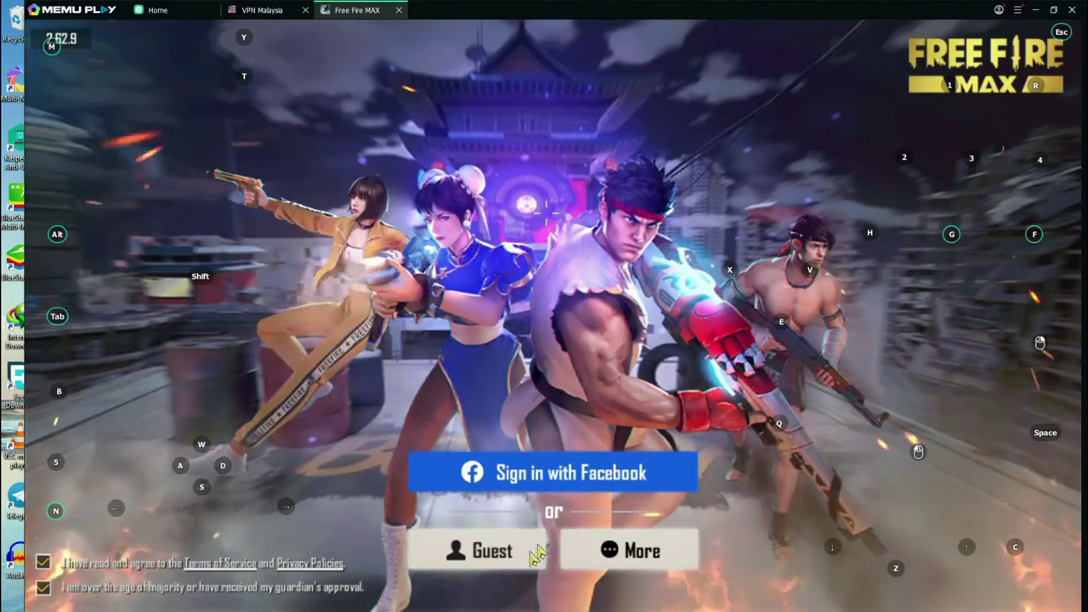
Step: Sign in to Free Fire MAX as a guest, choose the Beginner level, and enter the lobby, dismissing the network errors
click(491, 554)
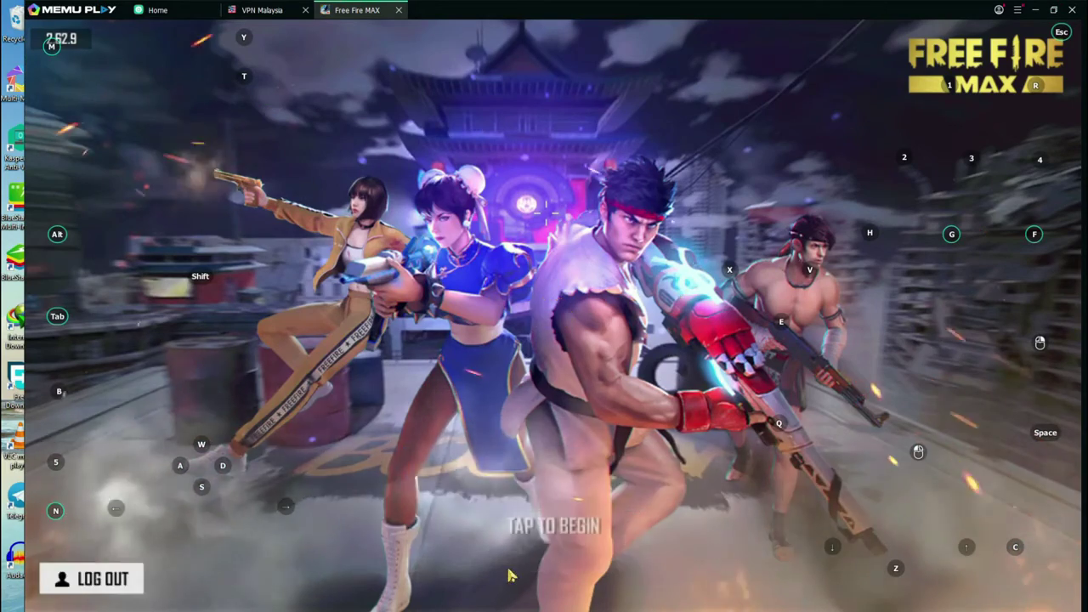
click(510, 576)
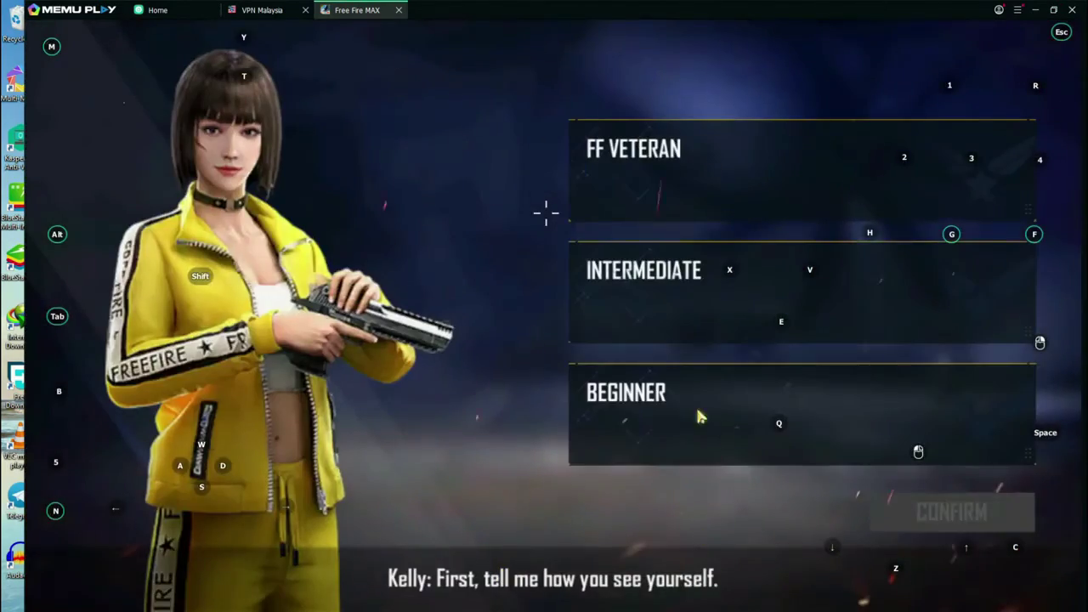
click(699, 416)
click(884, 507)
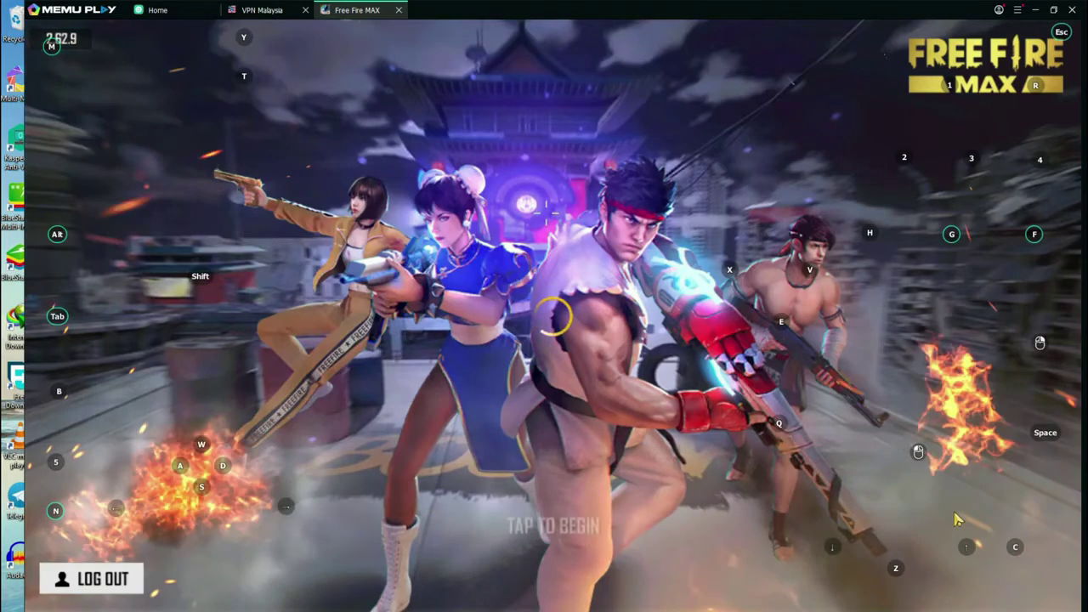
click(956, 519)
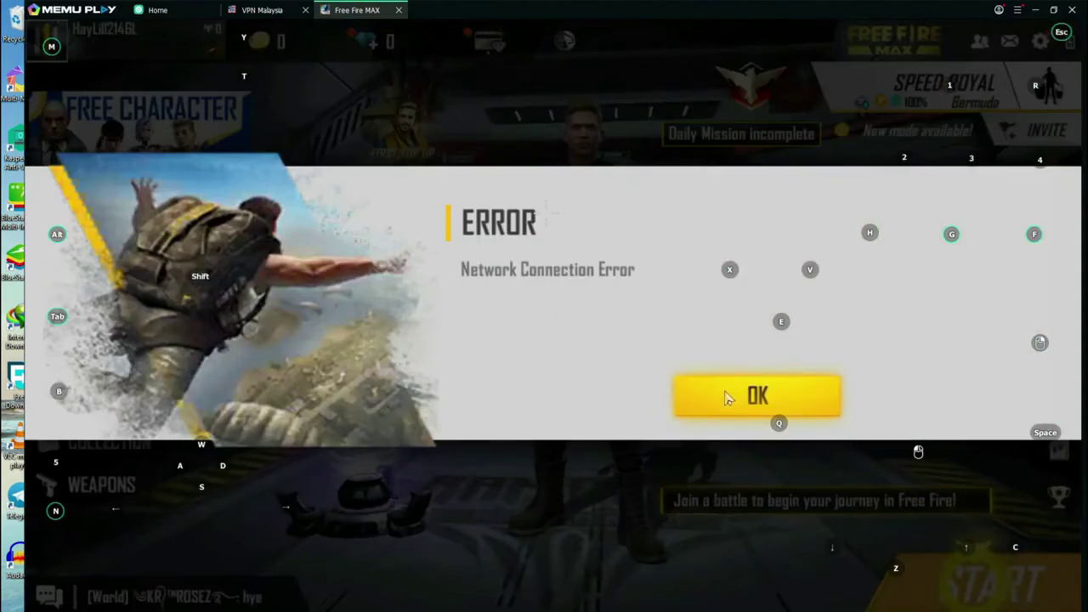
click(735, 394)
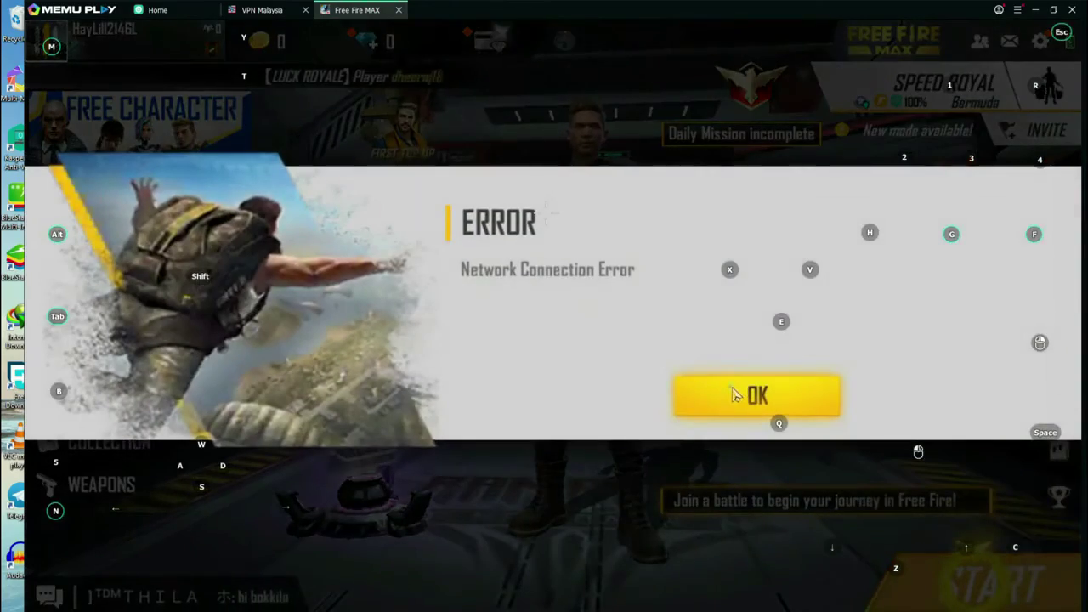
click(734, 394)
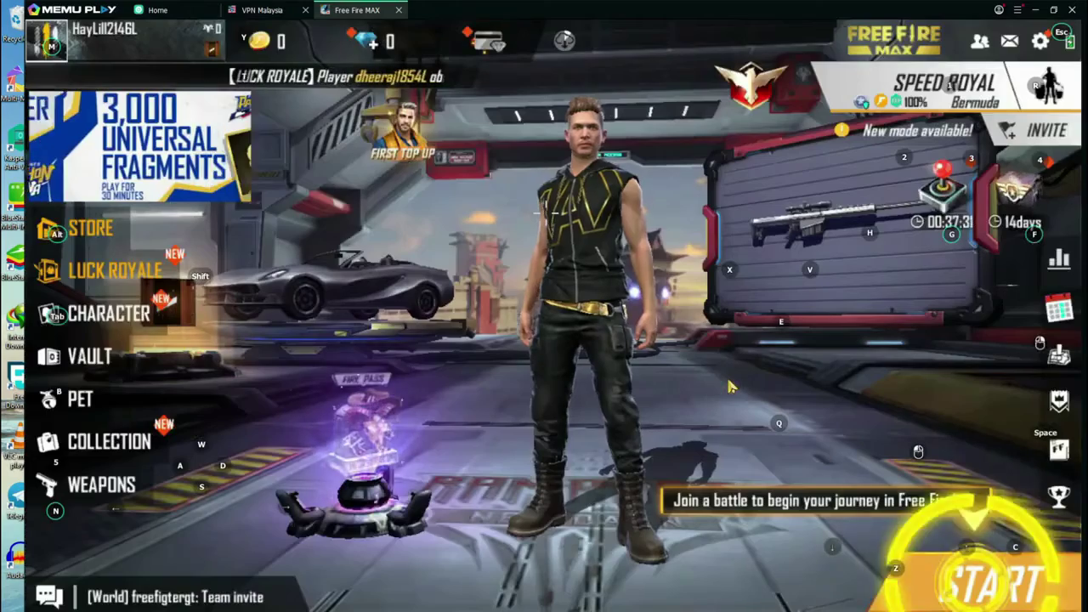
Step: Close Free Fire MAX and uninstall the VPN Malaysia app from the emulator
click(398, 10)
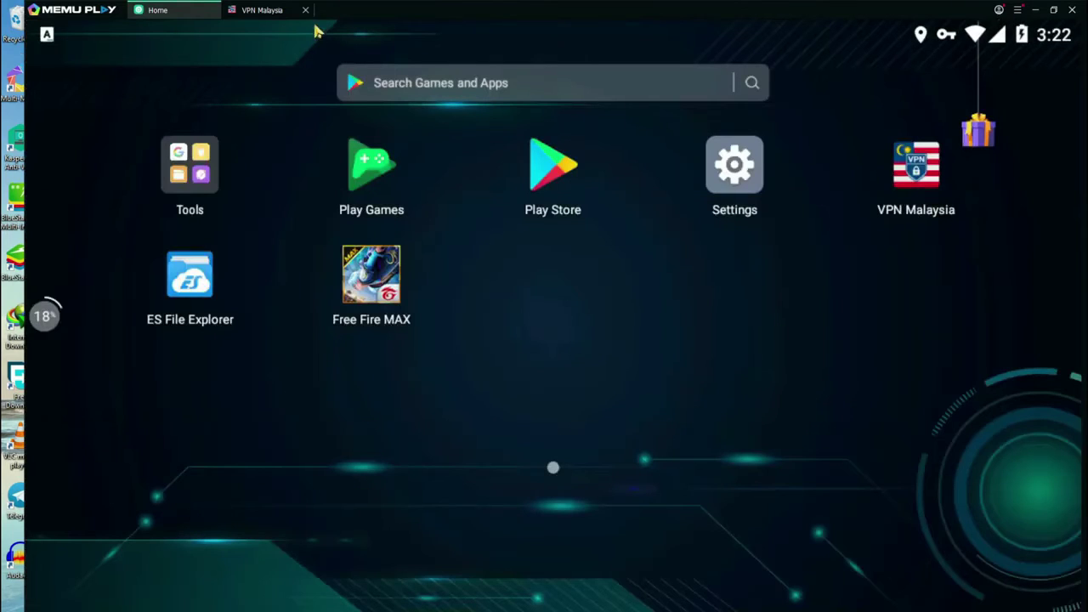
click(306, 10)
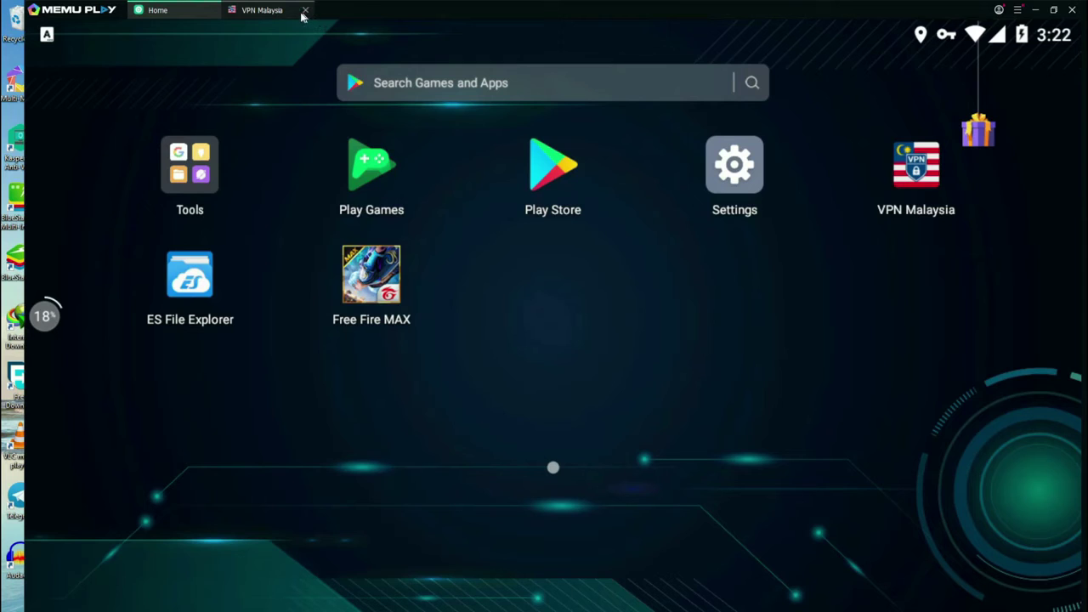
click(951, 164)
click(907, 372)
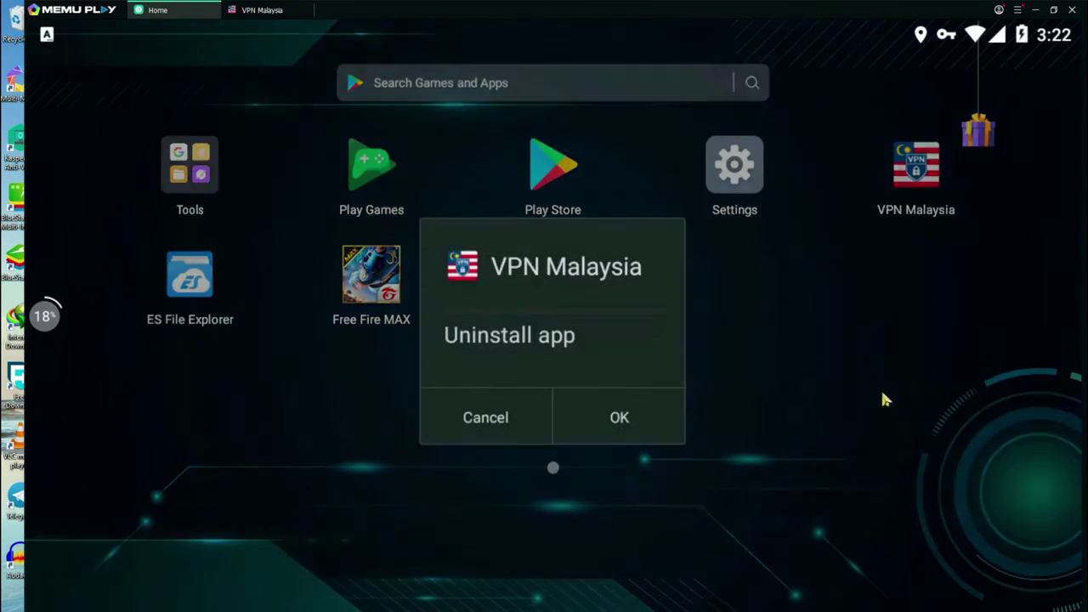
click(648, 417)
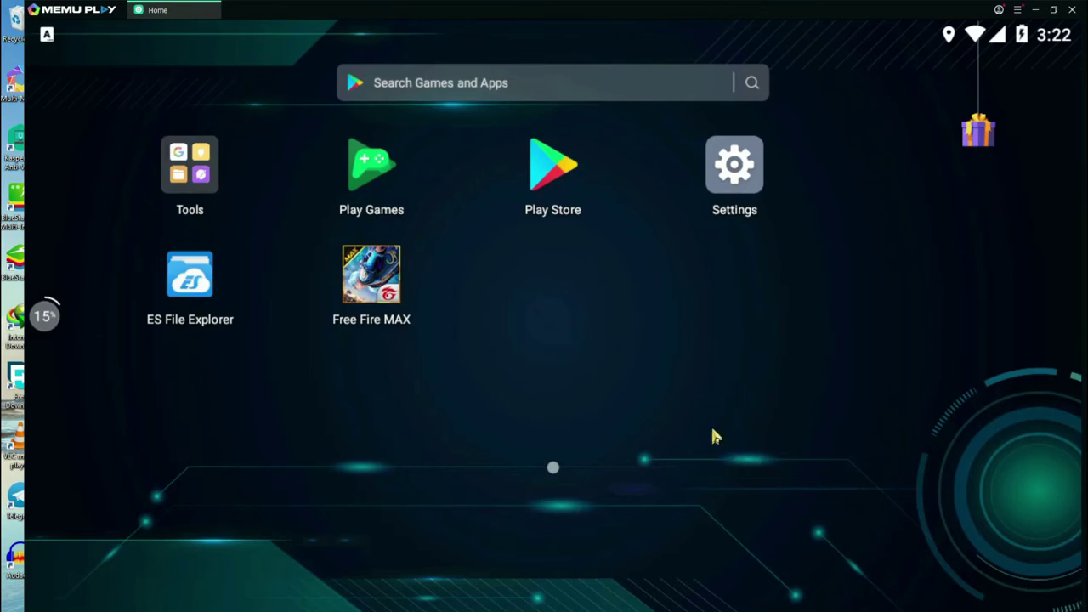
Step: Relaunch Free Fire MAX from the emulator's home screen with the VPN removed
key(ctrl+F1)
drag(706, 445, 439, 505)
click(352, 289)
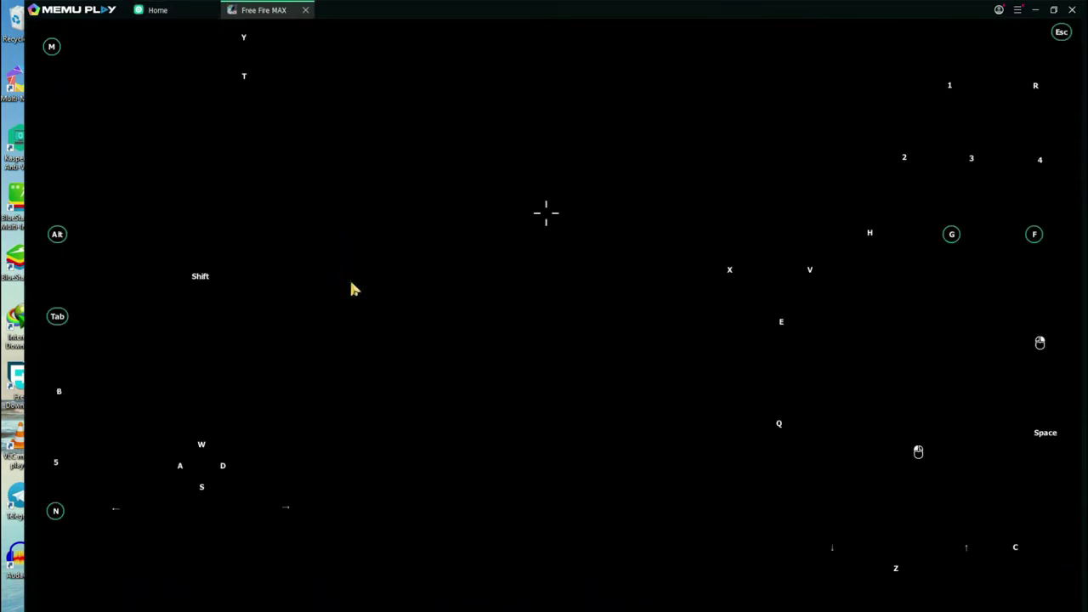